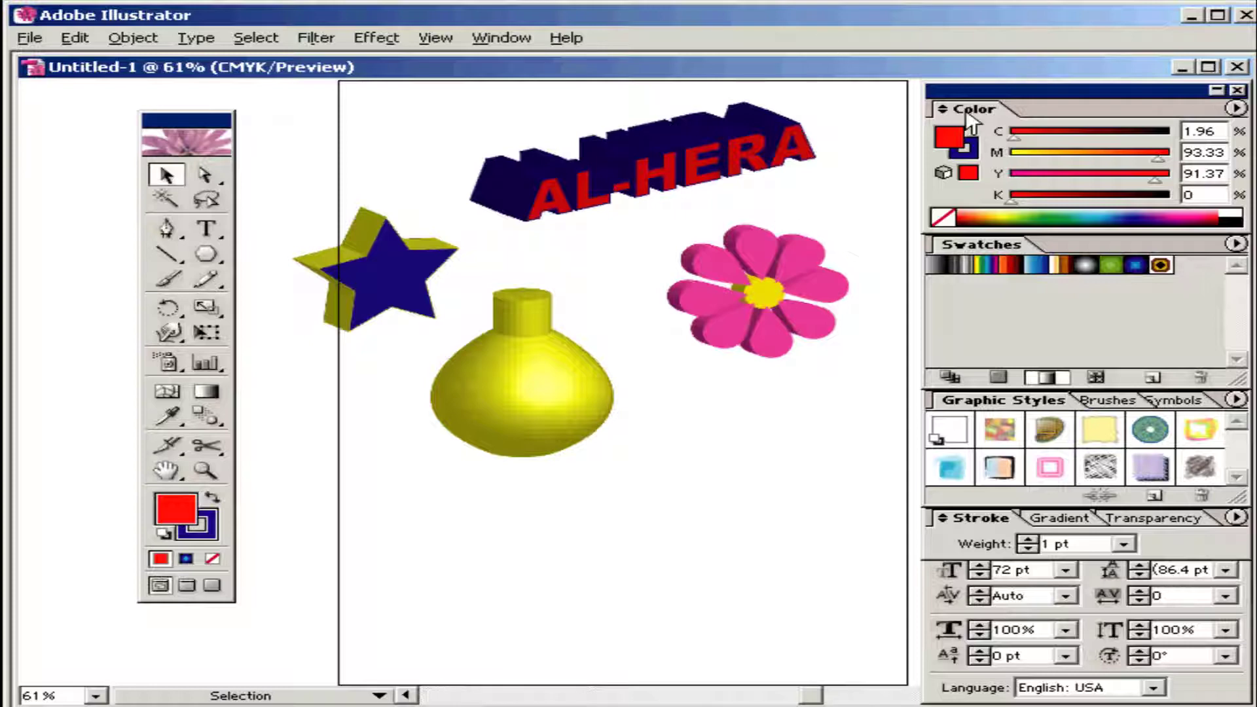
# Add 'AL-HERA' text below the bottle with an orange-yellow fill and a navy stroke.
pyautogui.click(752, 168)
pyautogui.click(799, 205)
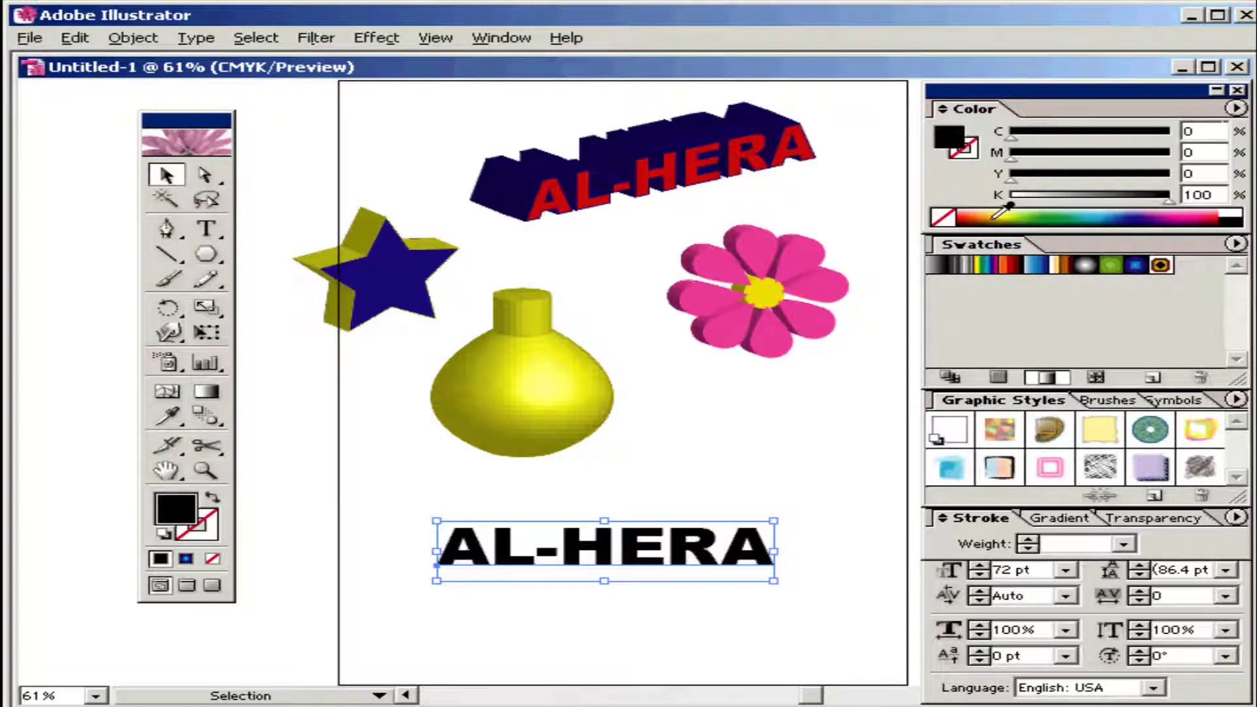
pyautogui.moveTo(996, 217); pyautogui.dragTo(992, 212)
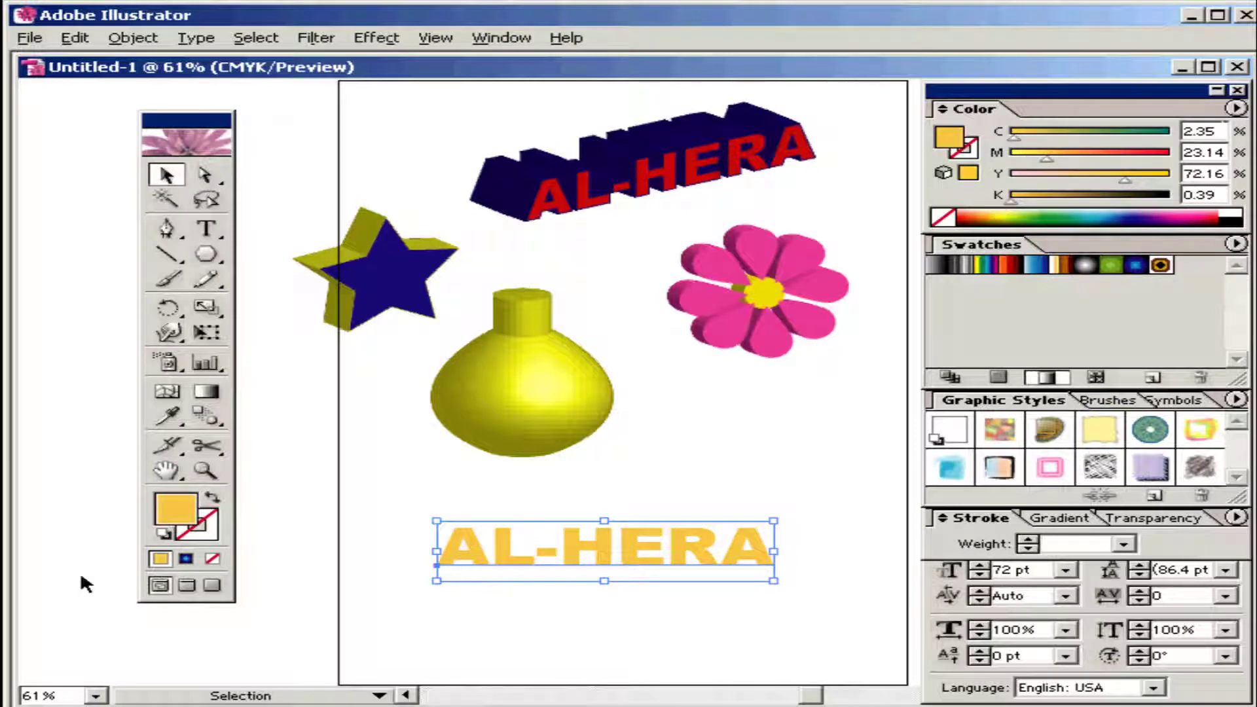
pyautogui.click(213, 542)
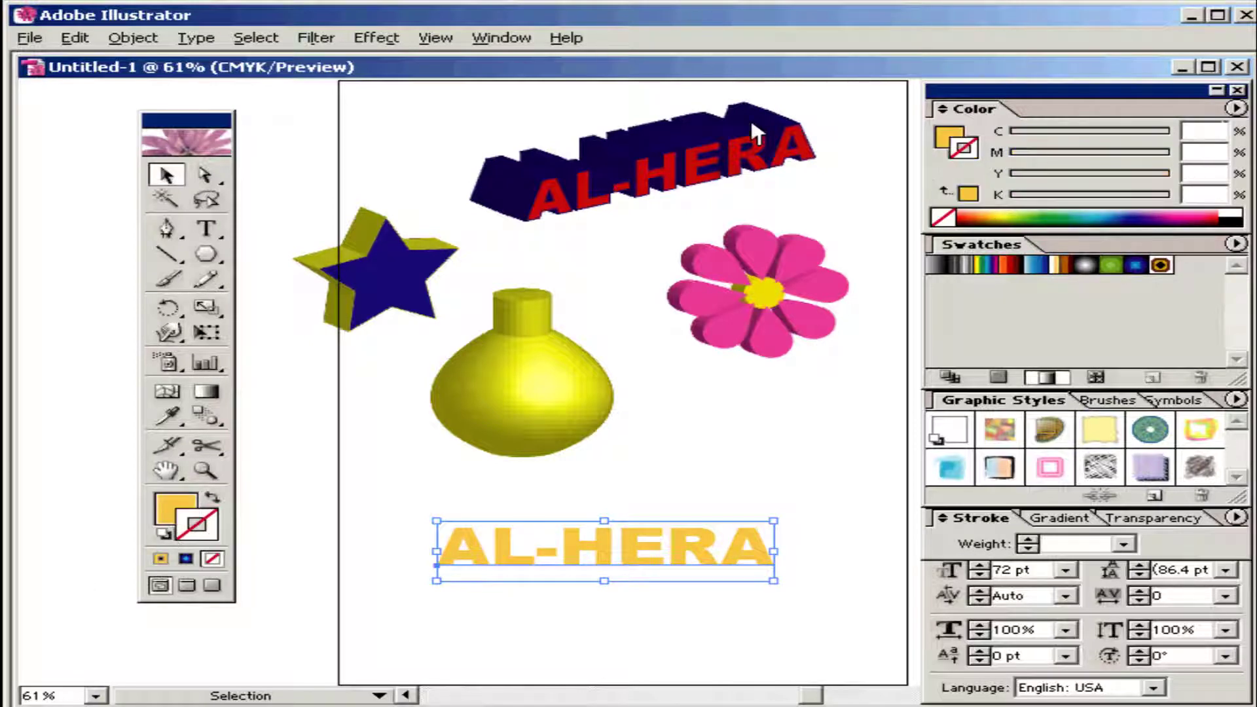
pyautogui.click(1147, 216)
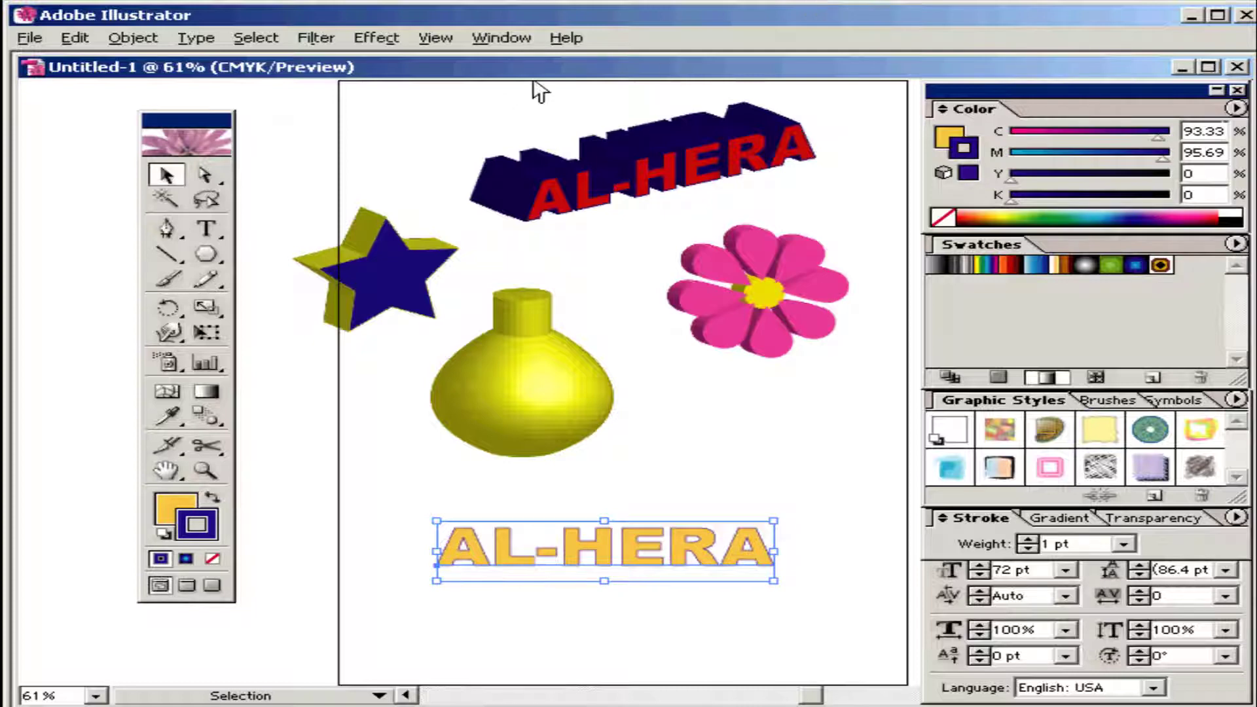
# Apply the 3D Extrude & Bevel effect to the text with Preview on.
pyautogui.click(377, 38)
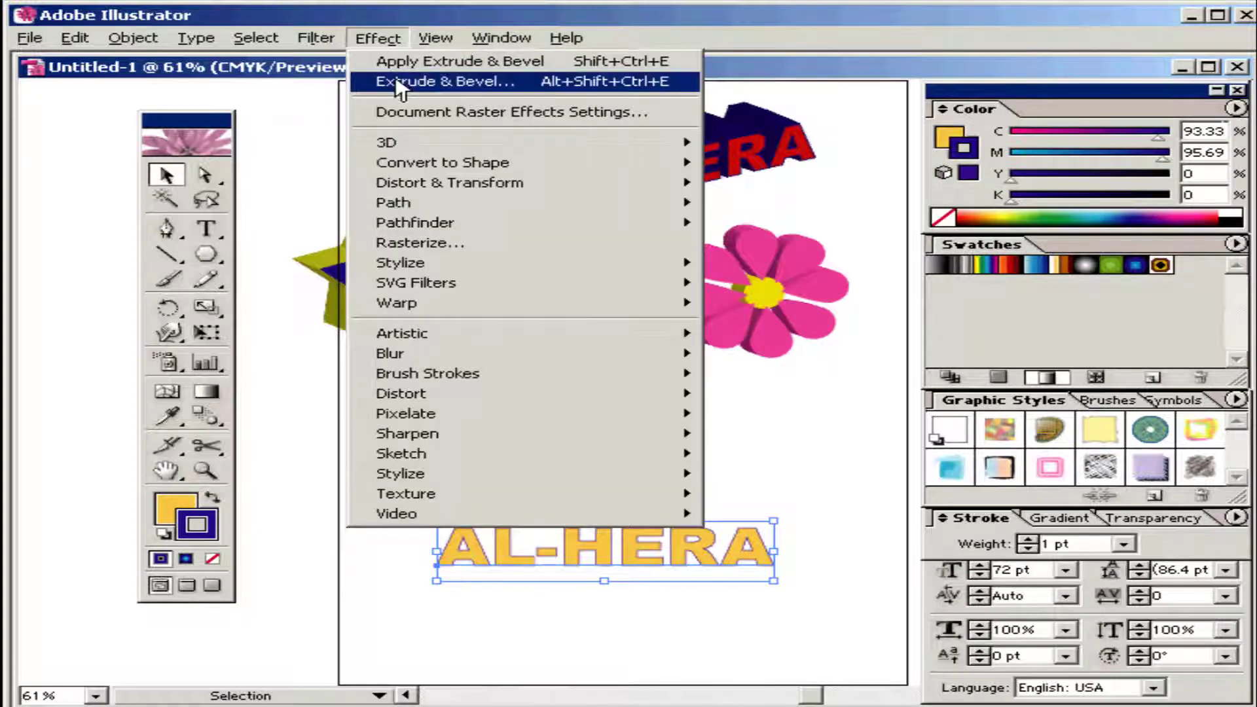
pyautogui.moveTo(531, 143)
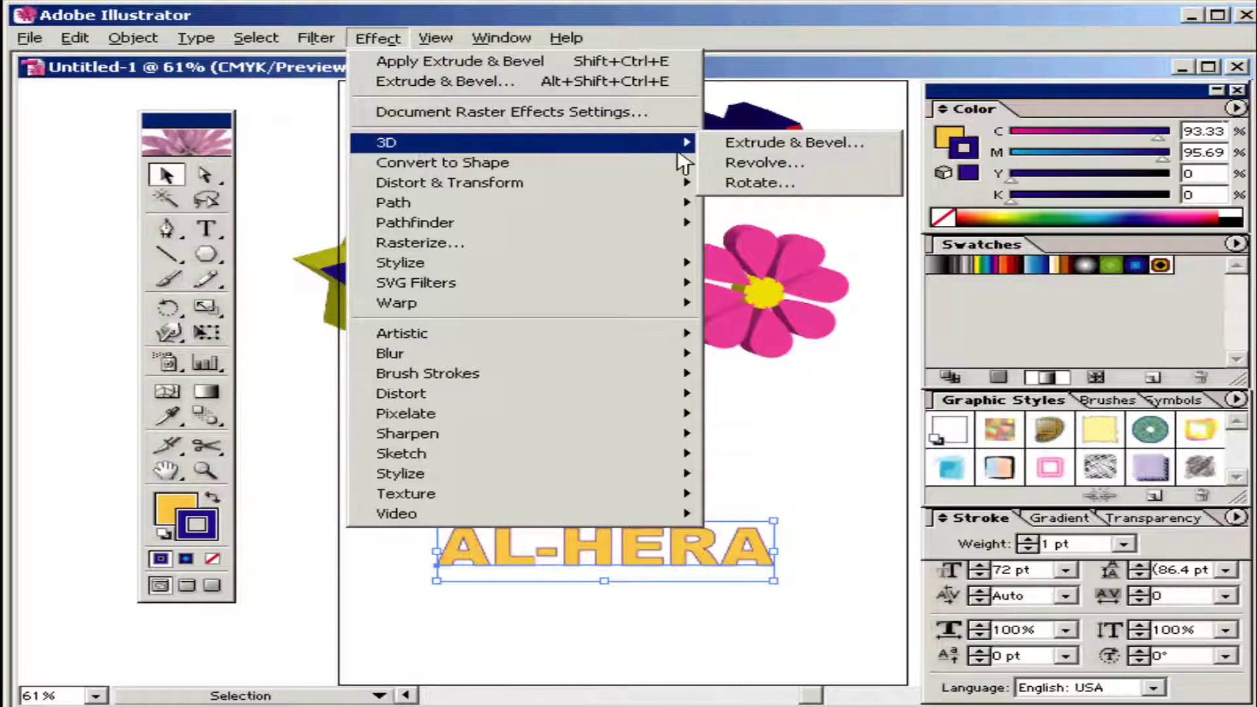
pyautogui.click(791, 144)
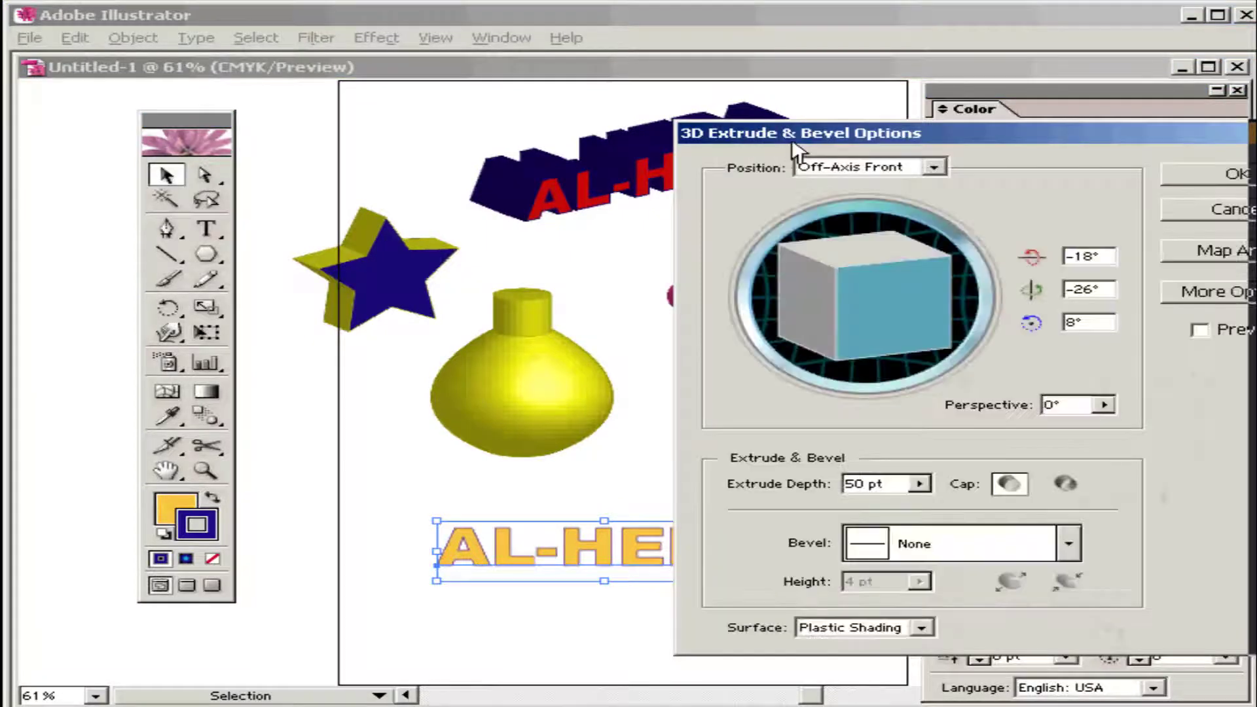
pyautogui.moveTo(780, 120); pyautogui.dragTo(752, 49)
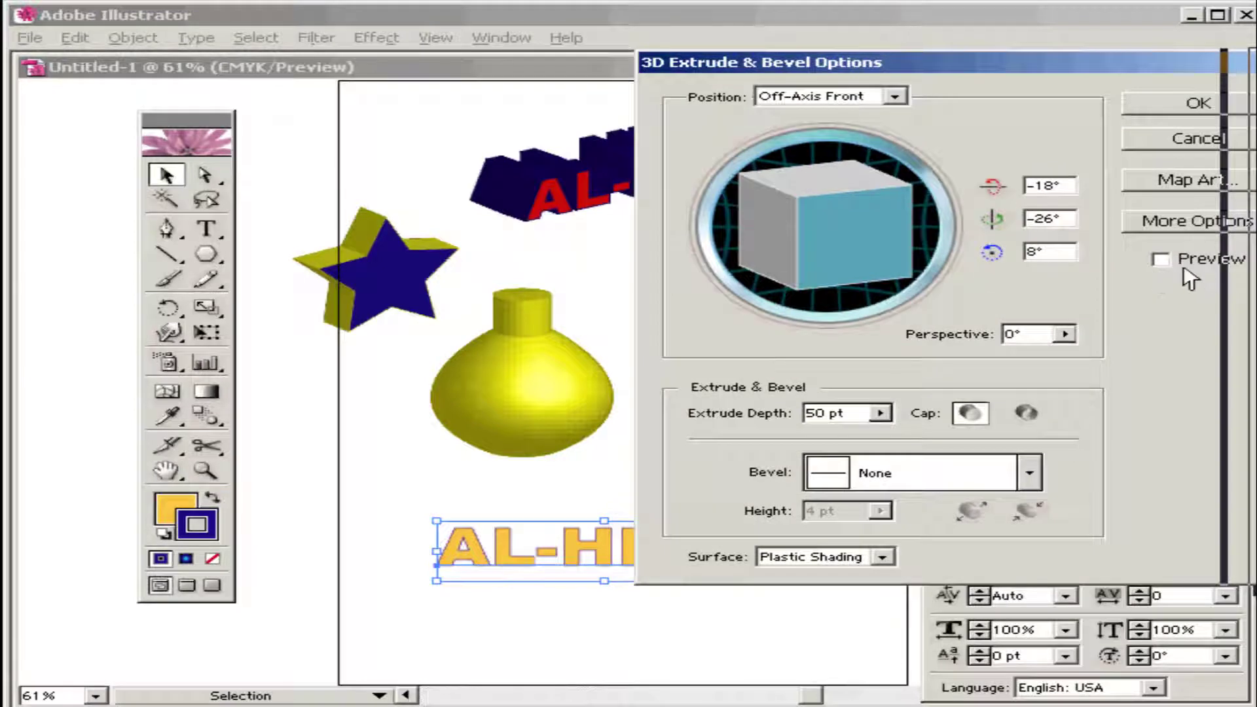
pyautogui.click(1184, 270)
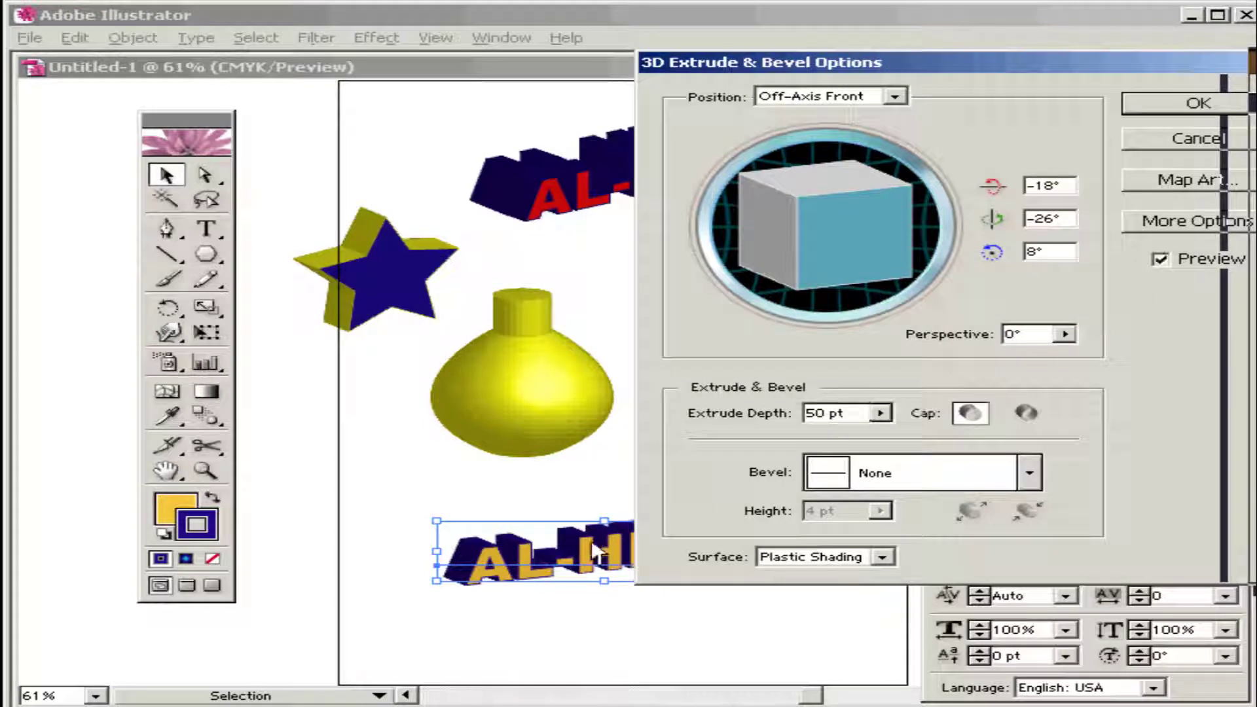
pyautogui.moveTo(800, 65); pyautogui.dragTo(866, 121)
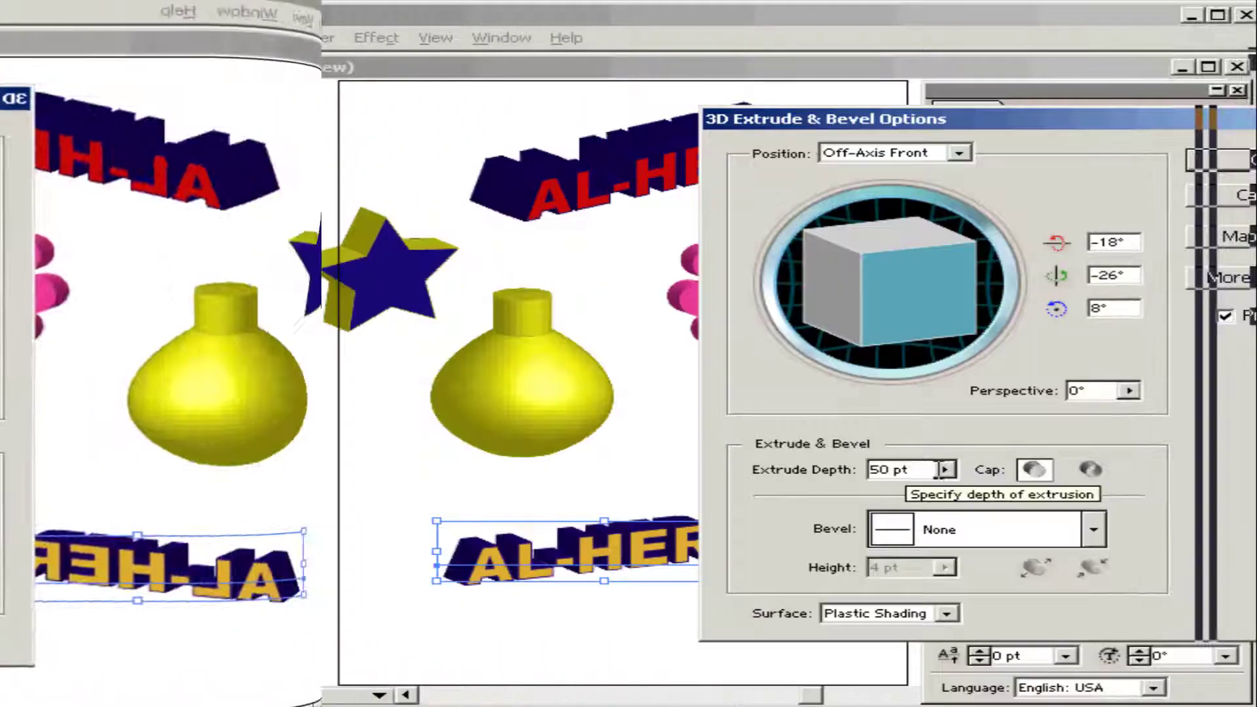
# Adjust the Extrude Depth slider to 115 pt, then settle on 96 pt.
pyautogui.click(944, 469)
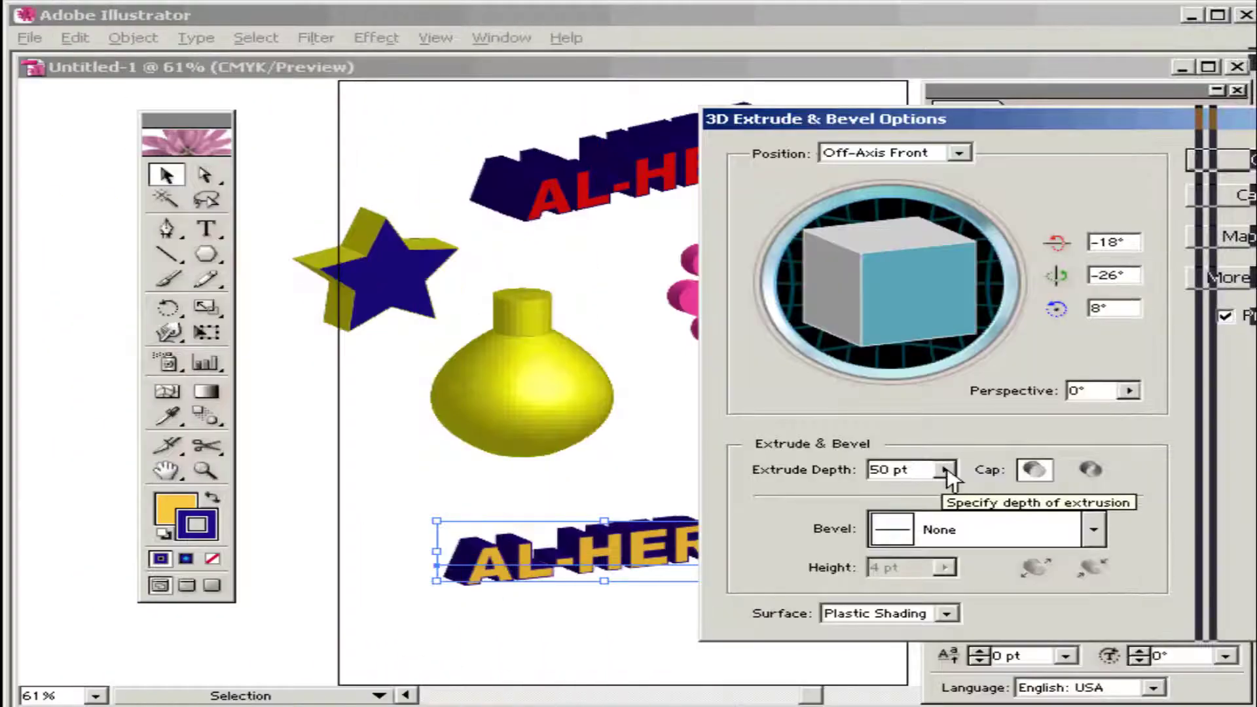
pyautogui.moveTo(784, 495); pyautogui.dragTo(795, 495)
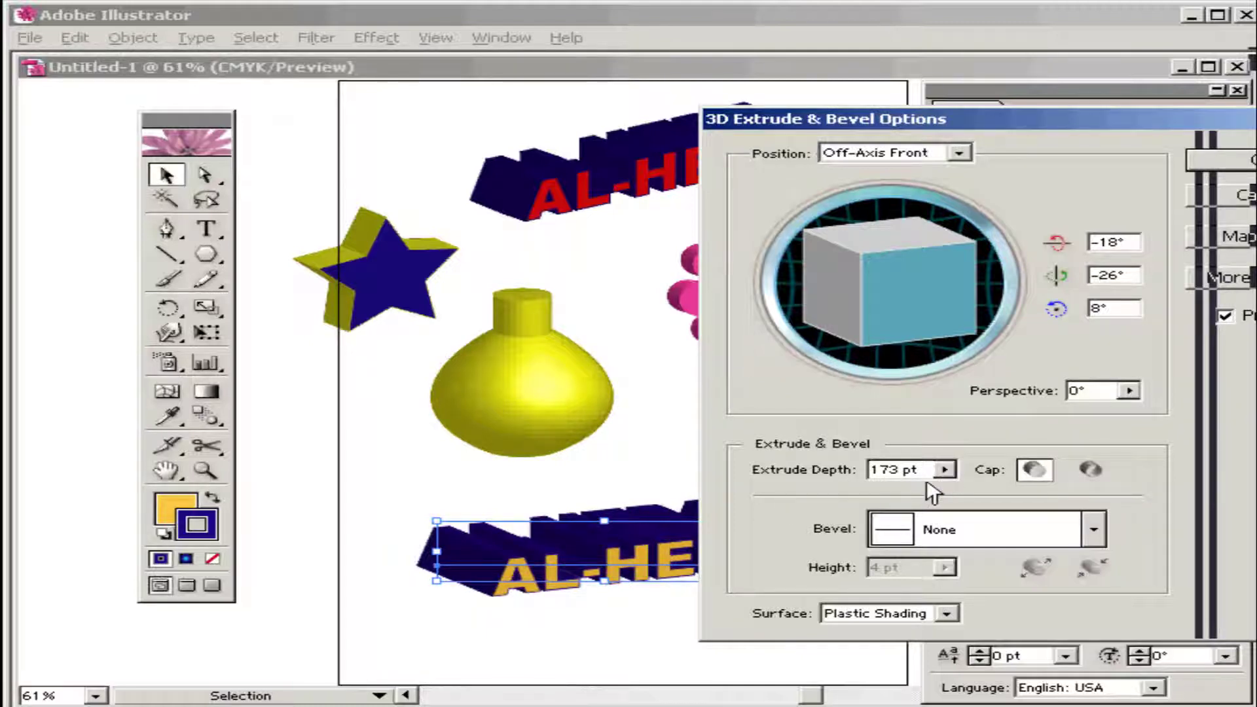
pyautogui.click(945, 470)
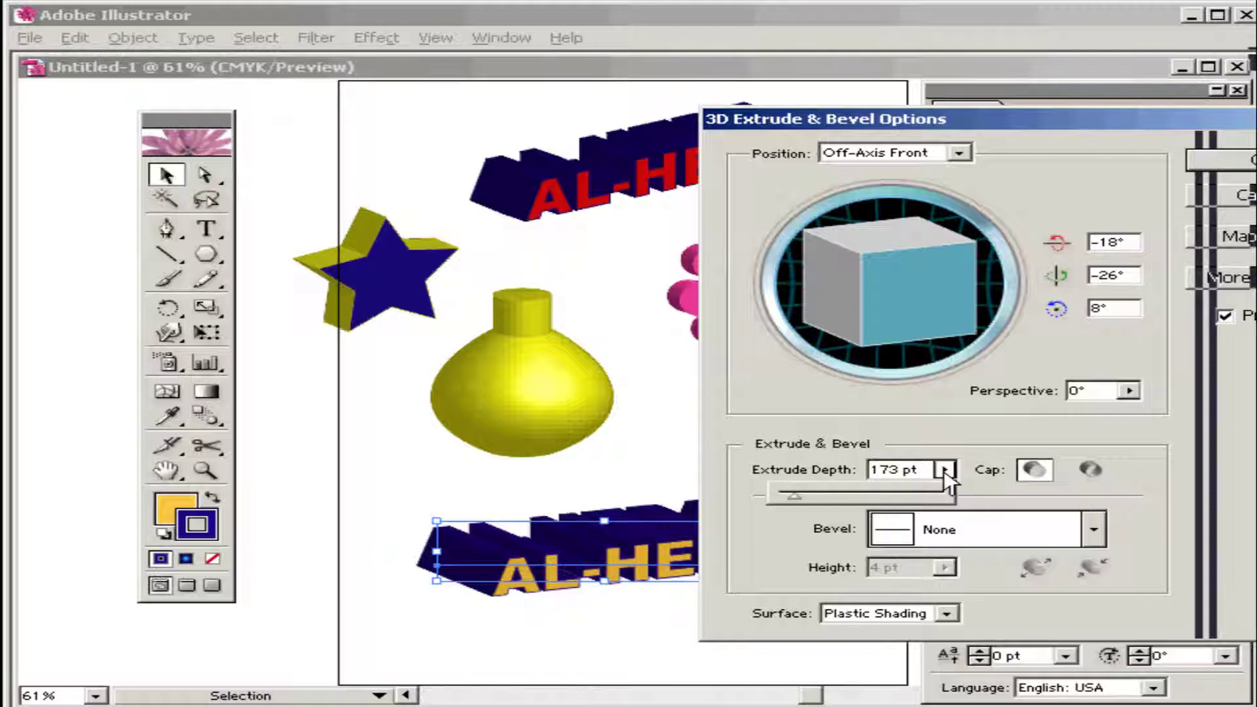
pyautogui.moveTo(794, 500); pyautogui.dragTo(789, 500)
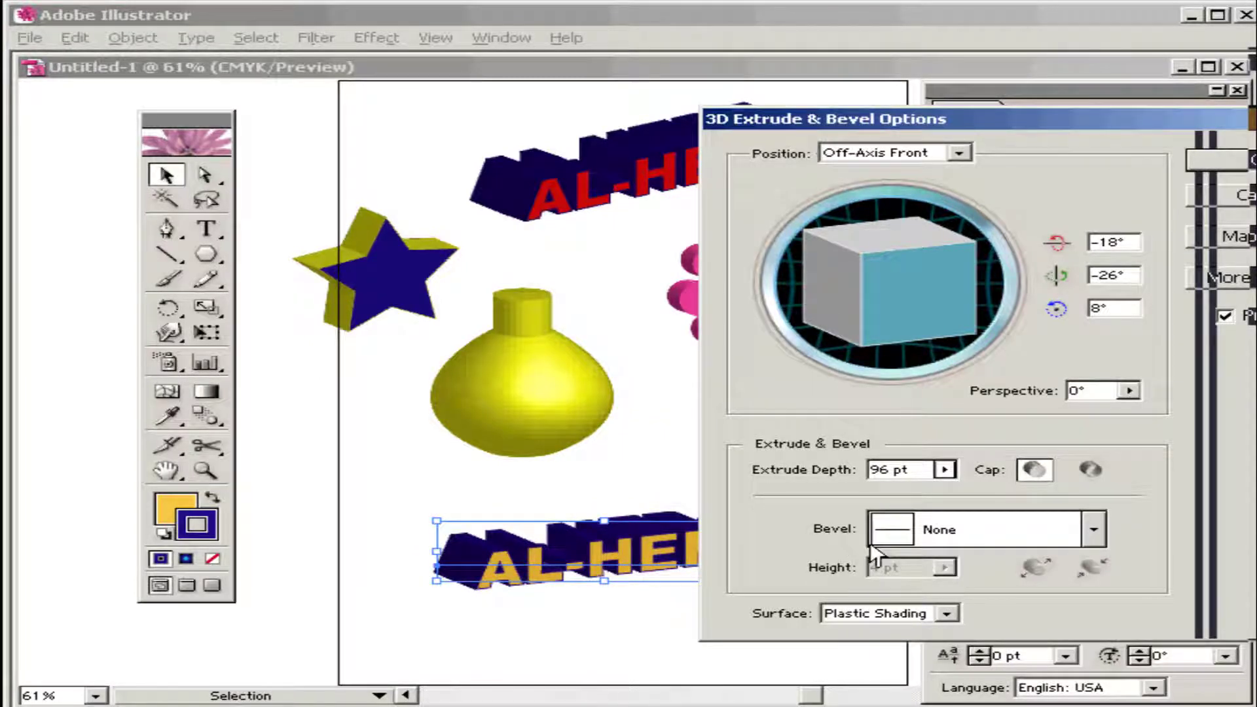
# Try the Classic bevel on the text, then remove the bevel again.
pyautogui.click(1051, 538)
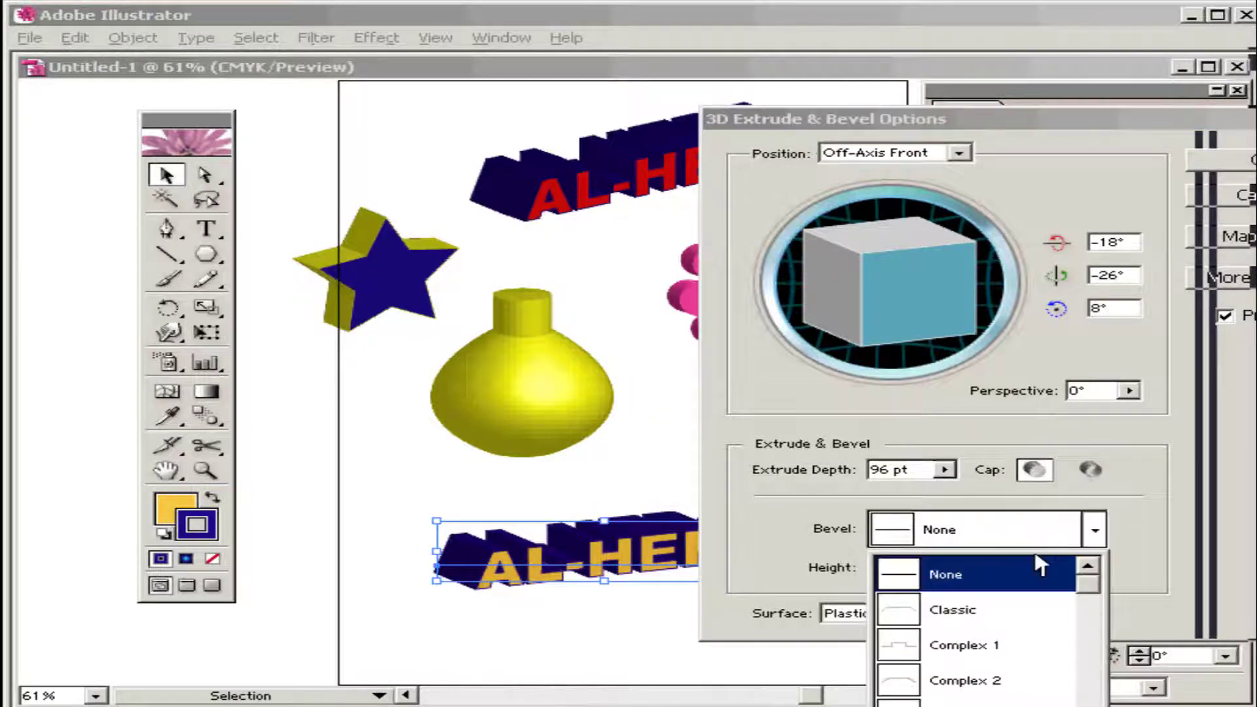
pyautogui.click(971, 611)
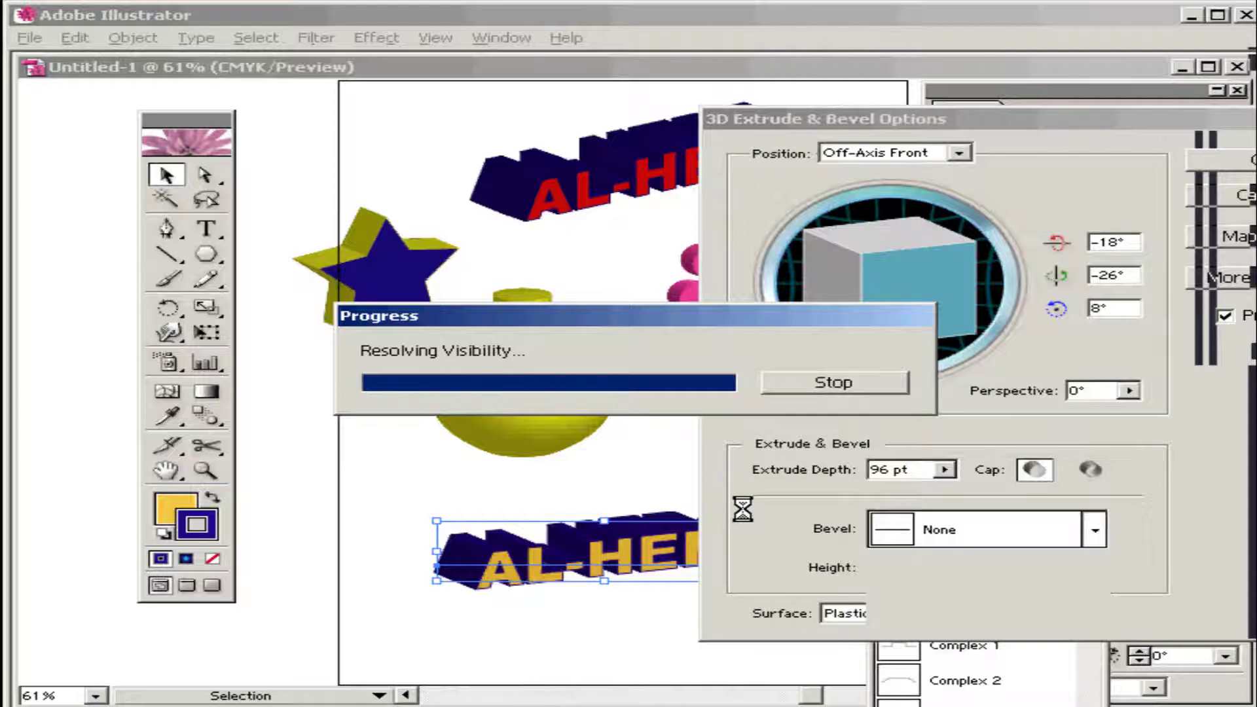
pyautogui.click(906, 533)
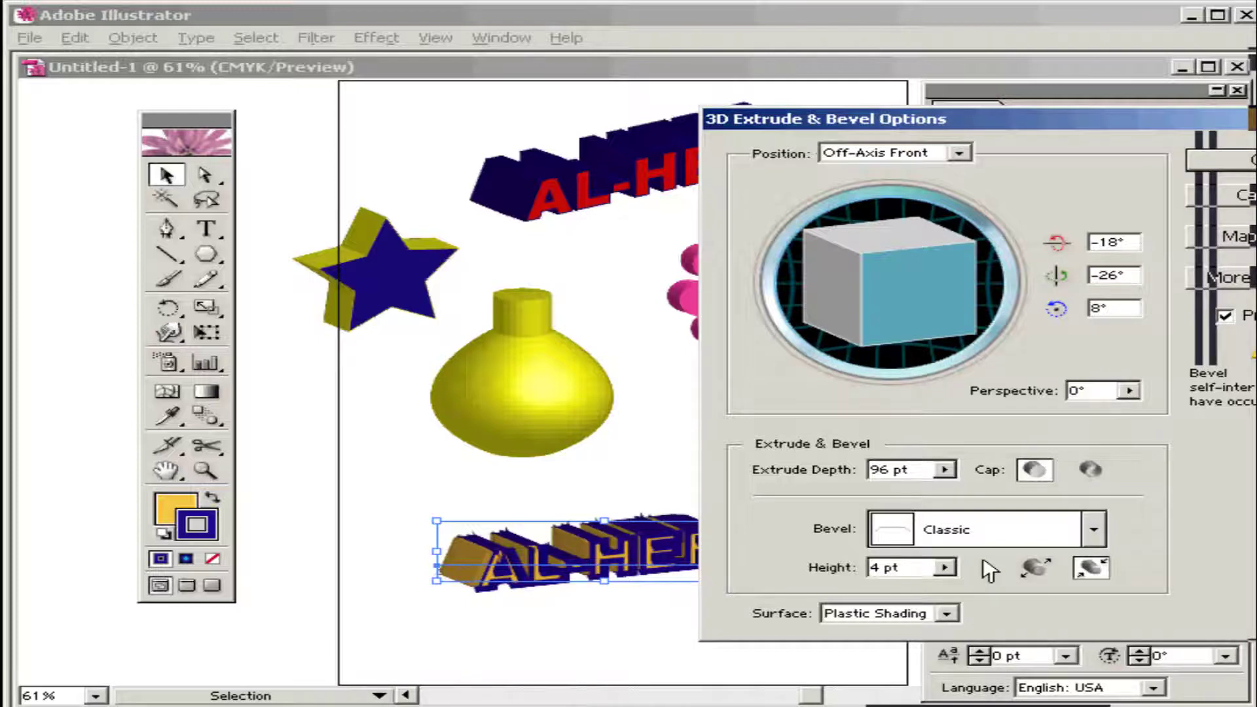
pyautogui.press('Up')
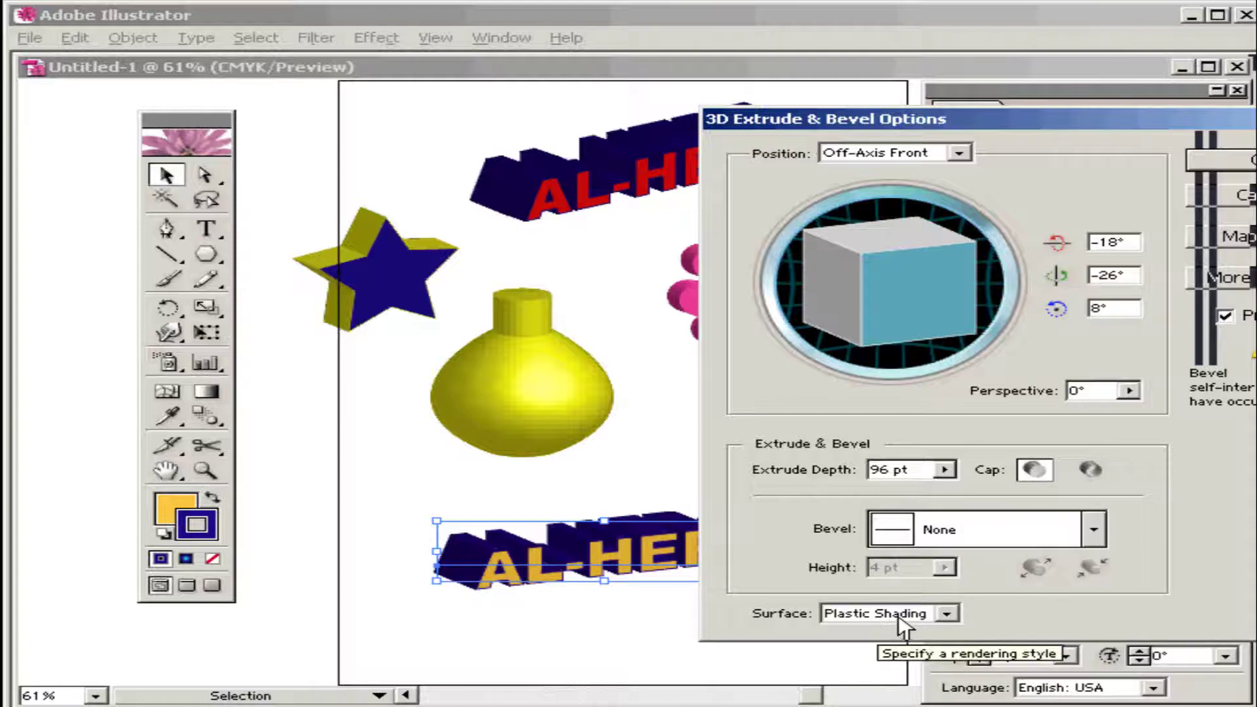
# Set the surface to Diffuse Shading and confirm the 3D extrusion.
pyautogui.click(903, 619)
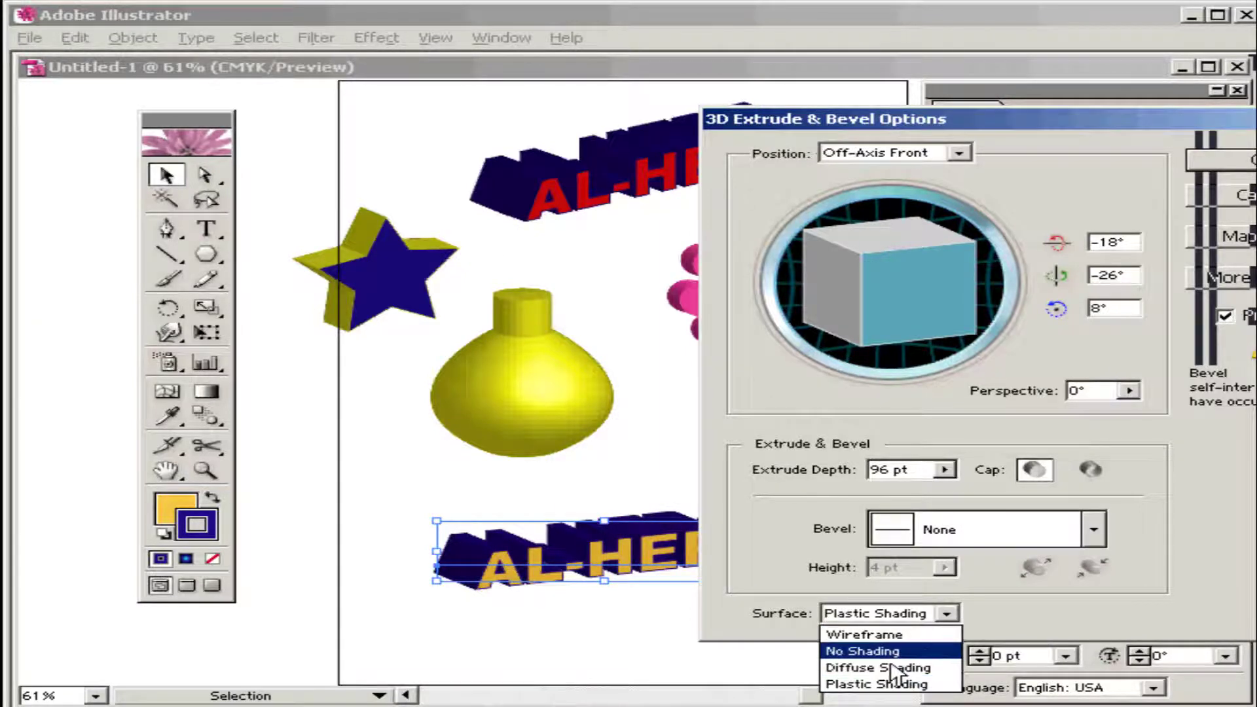
pyautogui.click(892, 668)
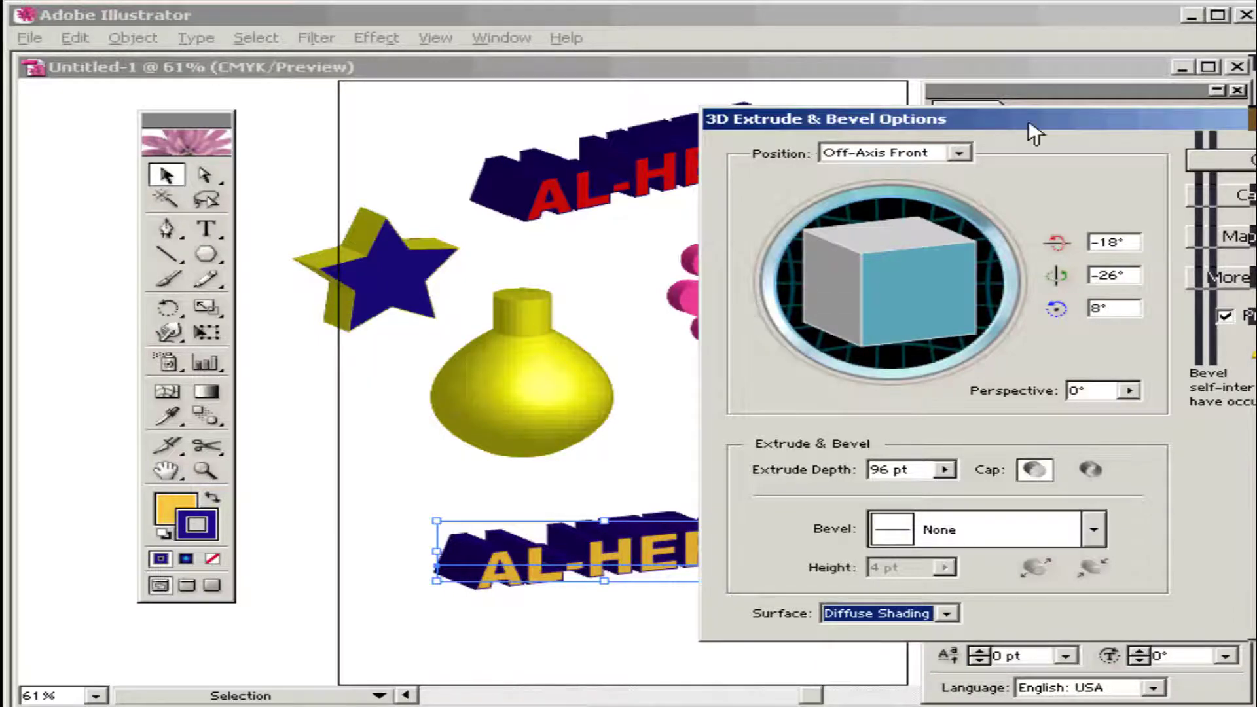
pyautogui.moveTo(1030, 127)
pyautogui.mouseDown()
pyautogui.moveTo(932, 133)
pyautogui.moveTo(841, 162)
pyautogui.mouseUp()
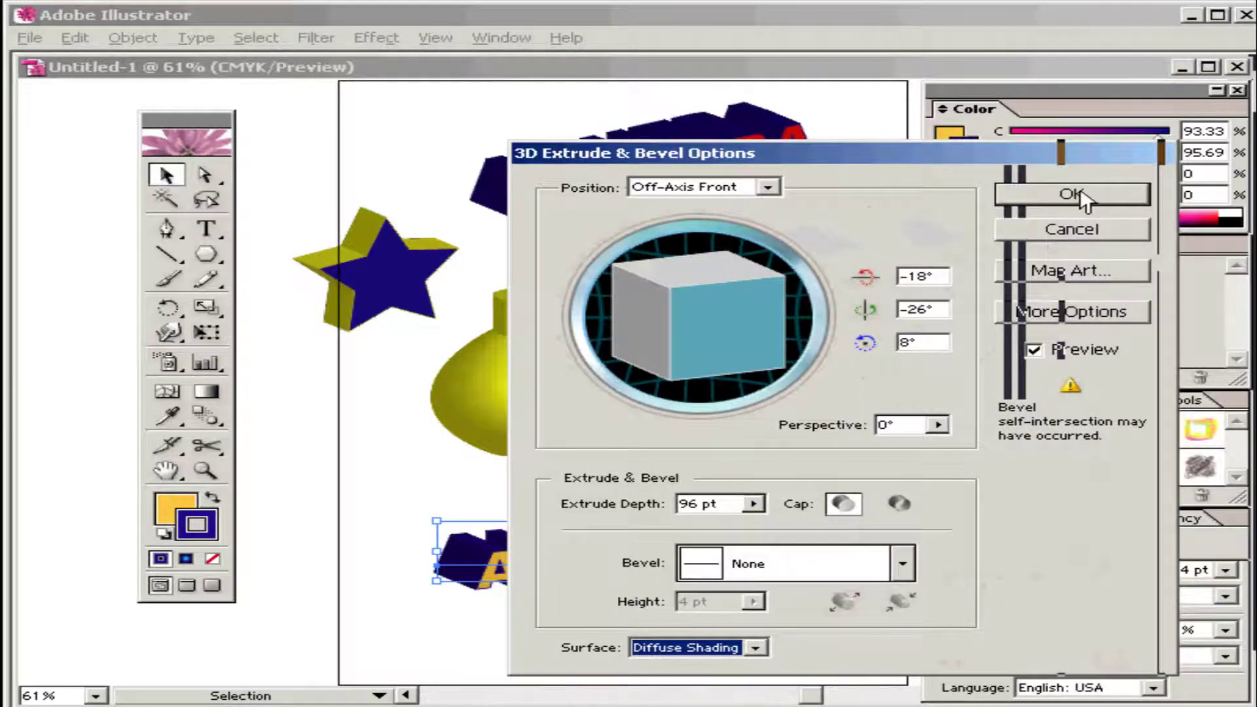
pyautogui.click(1081, 193)
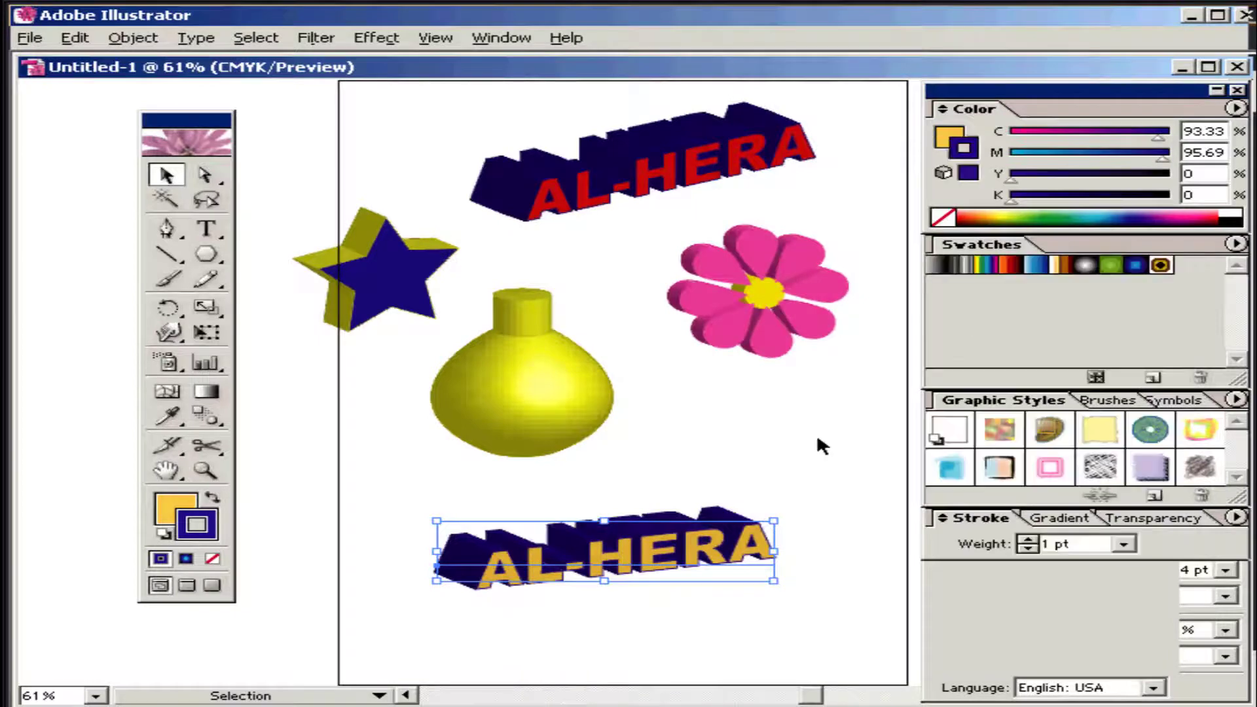
pyautogui.click(729, 474)
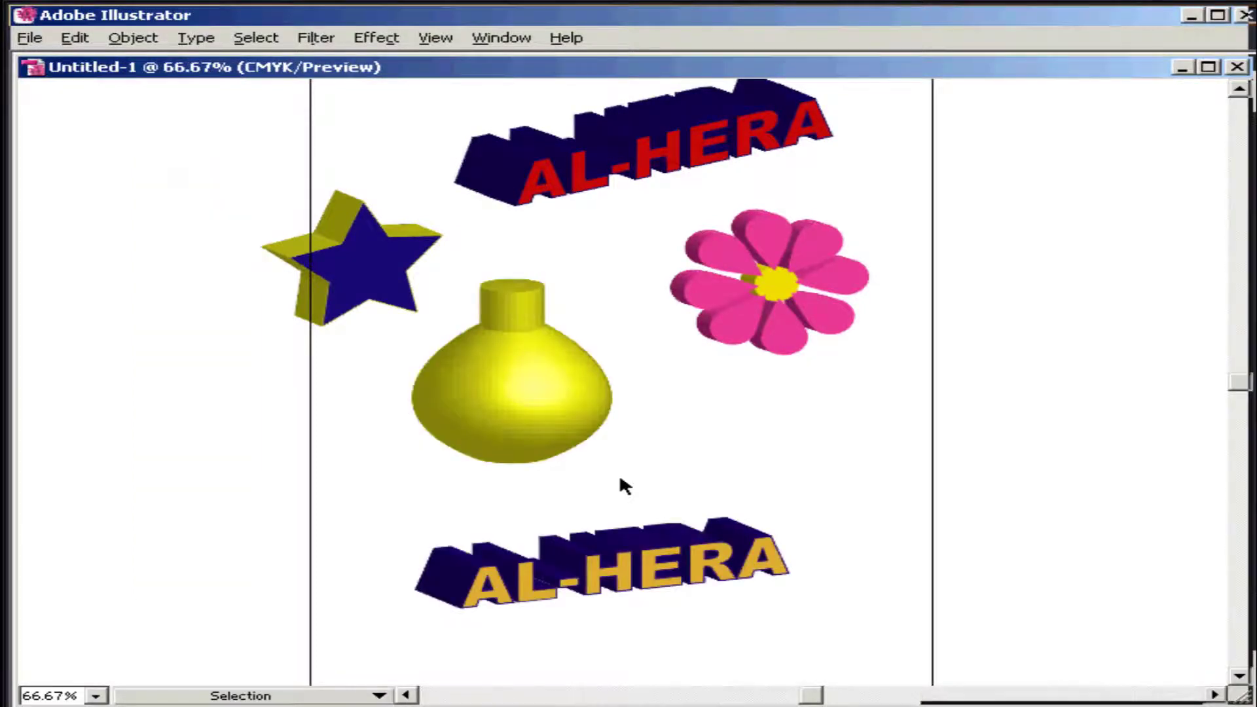
pyautogui.press('Tab')
pyautogui.press('Tab')
pyautogui.press('Tab')
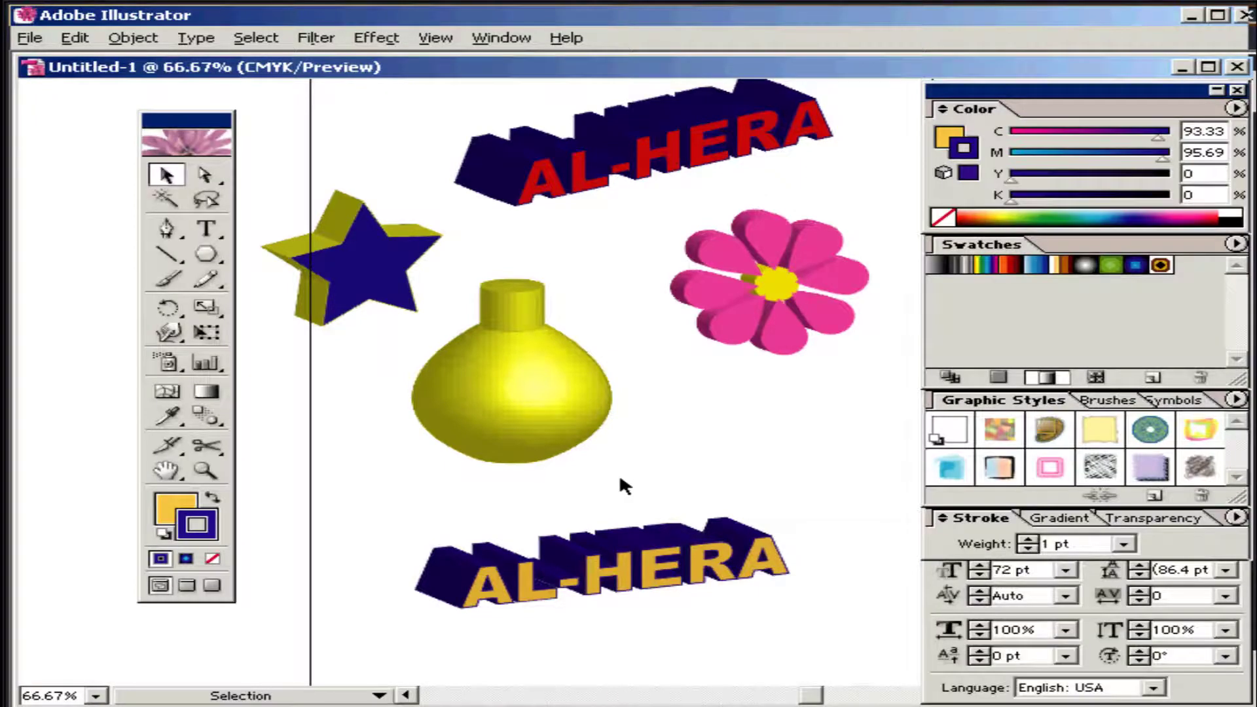
pyautogui.press('Tab')
pyautogui.press('Tab')
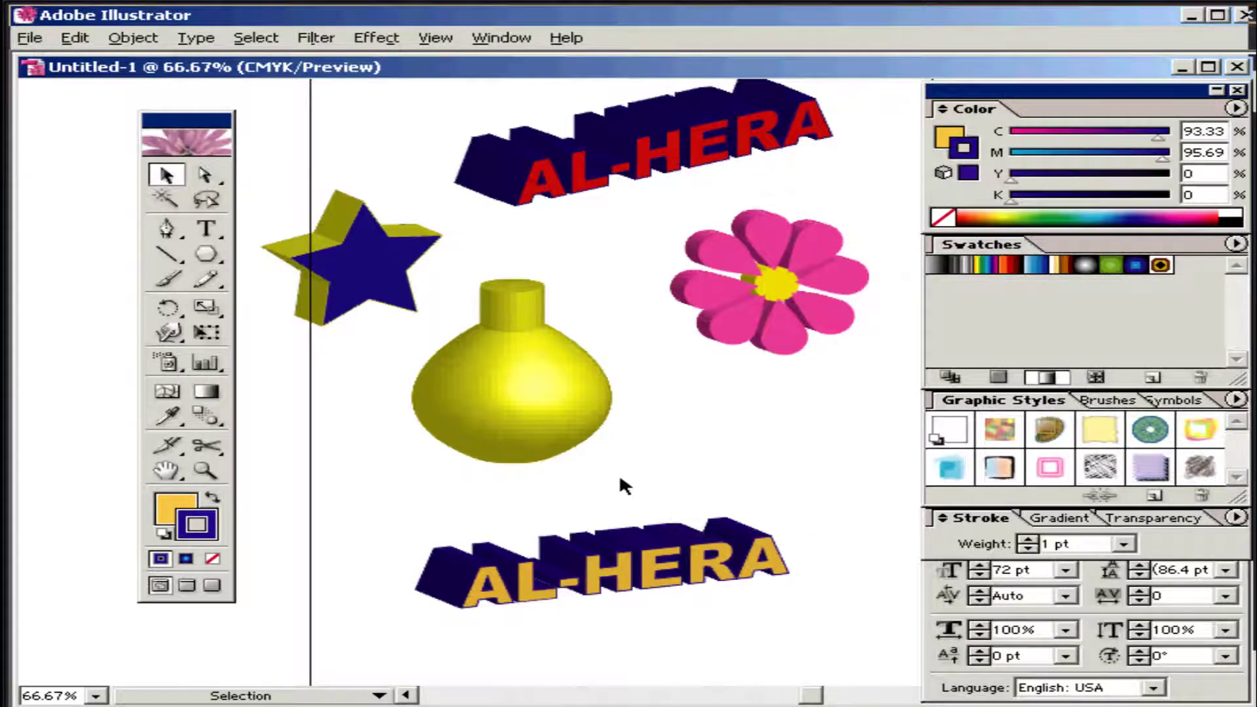
pyautogui.press('Tab')
pyautogui.press('Tab')
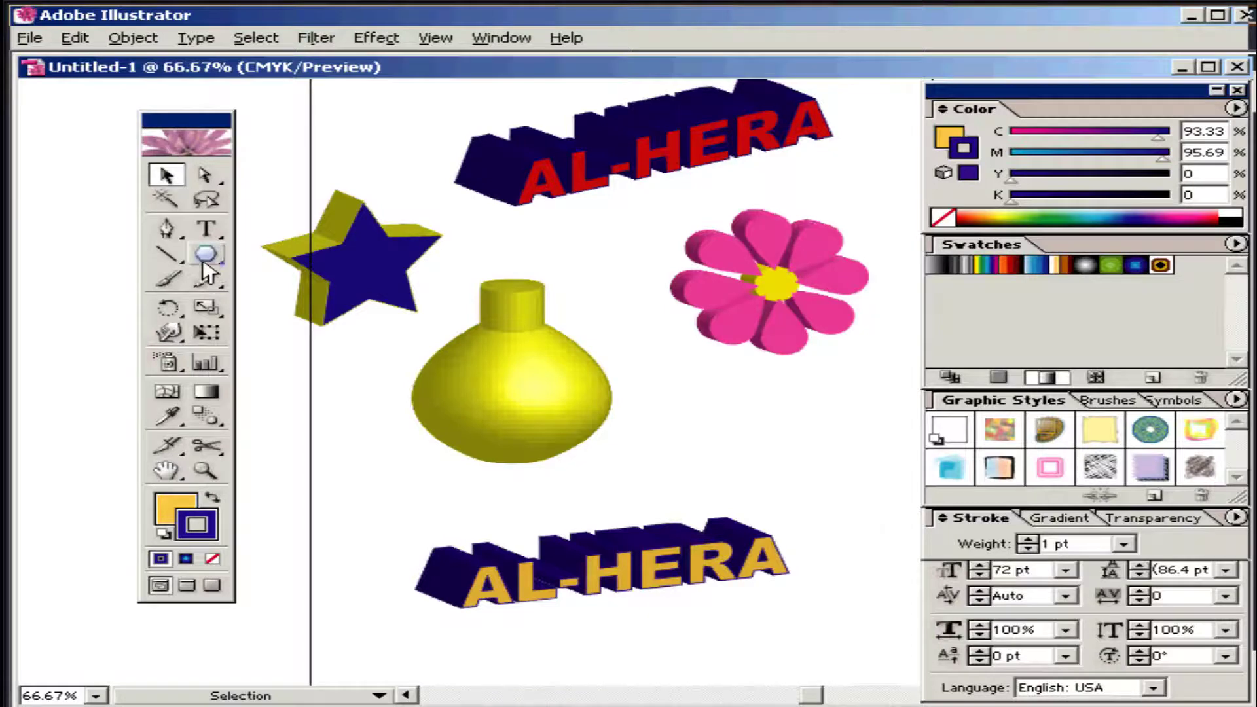
# Draw a new star between the yellow bulb and the pink flower.
pyautogui.moveTo(206, 254)
pyautogui.mouseDown()
pyautogui.moveTo(303, 275)
pyautogui.moveTo(396, 261)
pyautogui.mouseUp()
pyautogui.moveTo(710, 419)
pyautogui.mouseDown()
pyautogui.moveTo(757, 463)
pyautogui.moveTo(748, 444)
pyautogui.mouseUp()
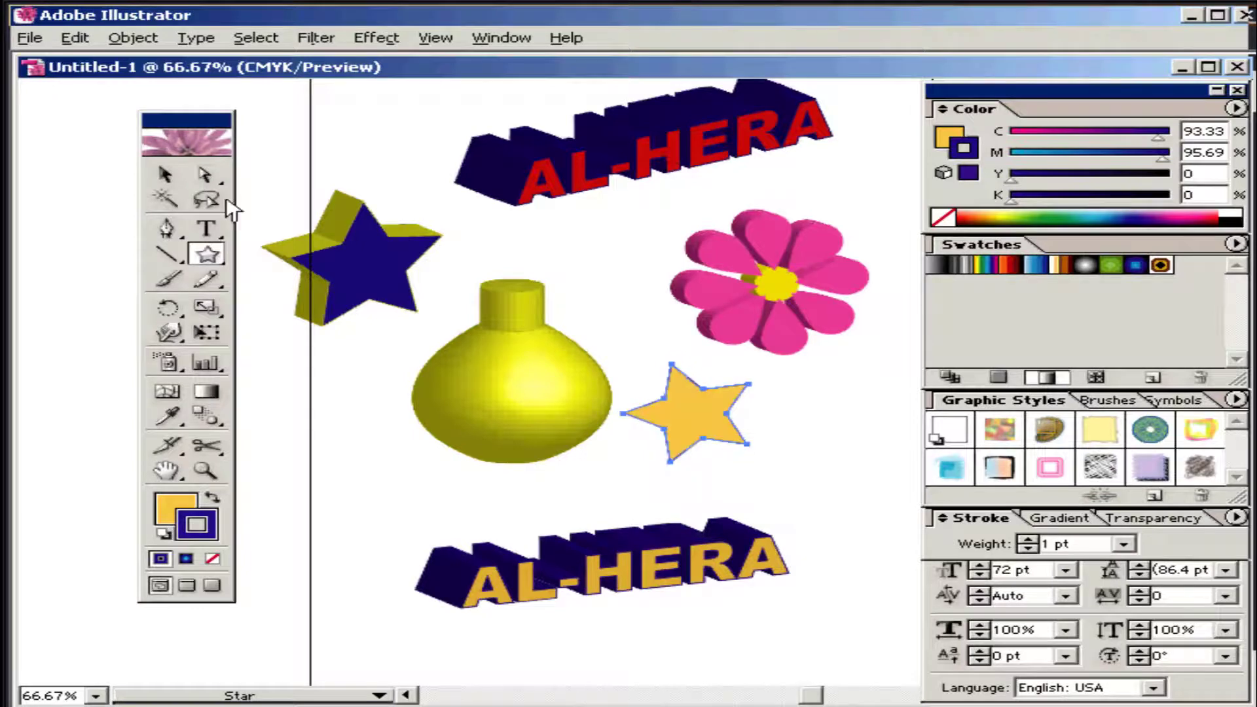
pyautogui.click(166, 175)
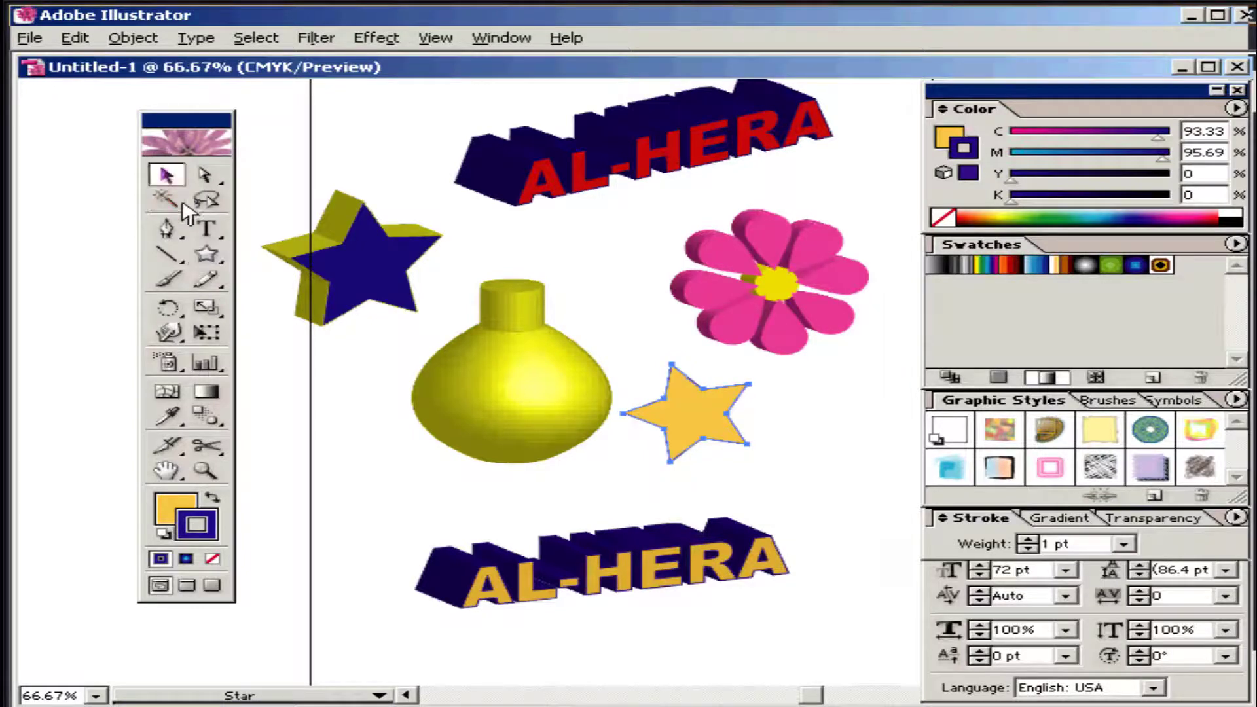
# Fill the new star with a strong red.
pyautogui.click(189, 505)
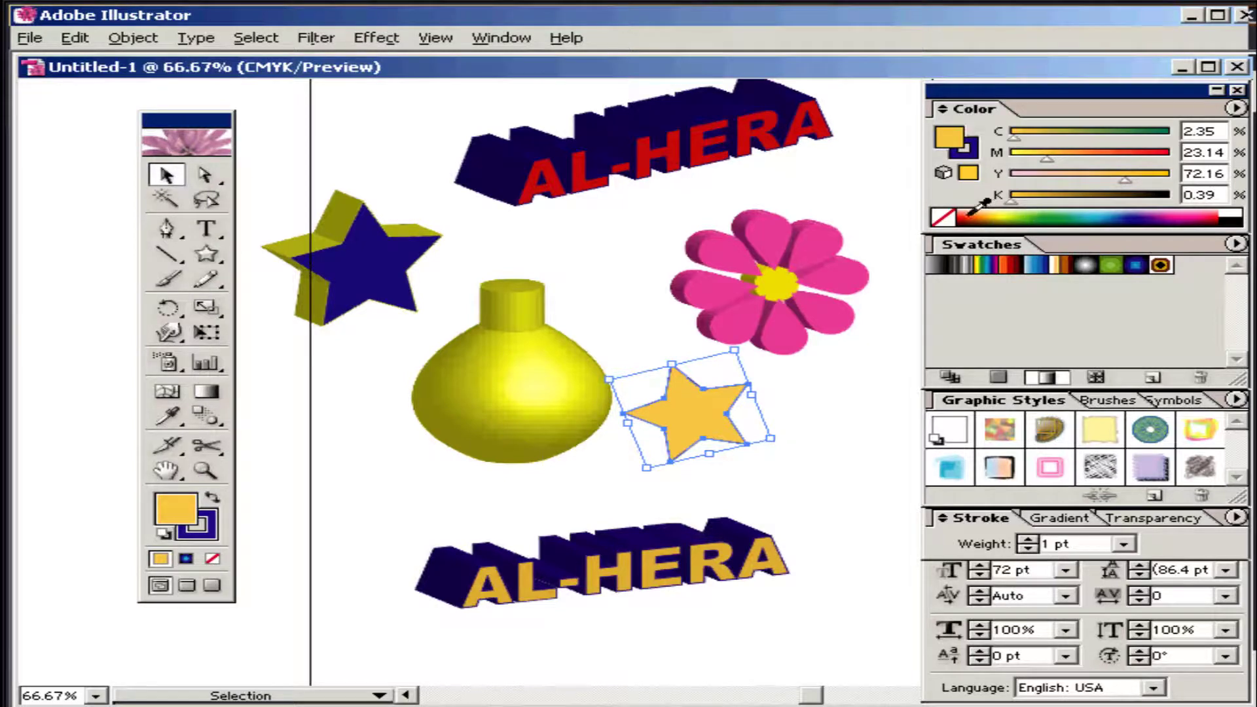
pyautogui.moveTo(971, 212); pyautogui.dragTo(973, 218)
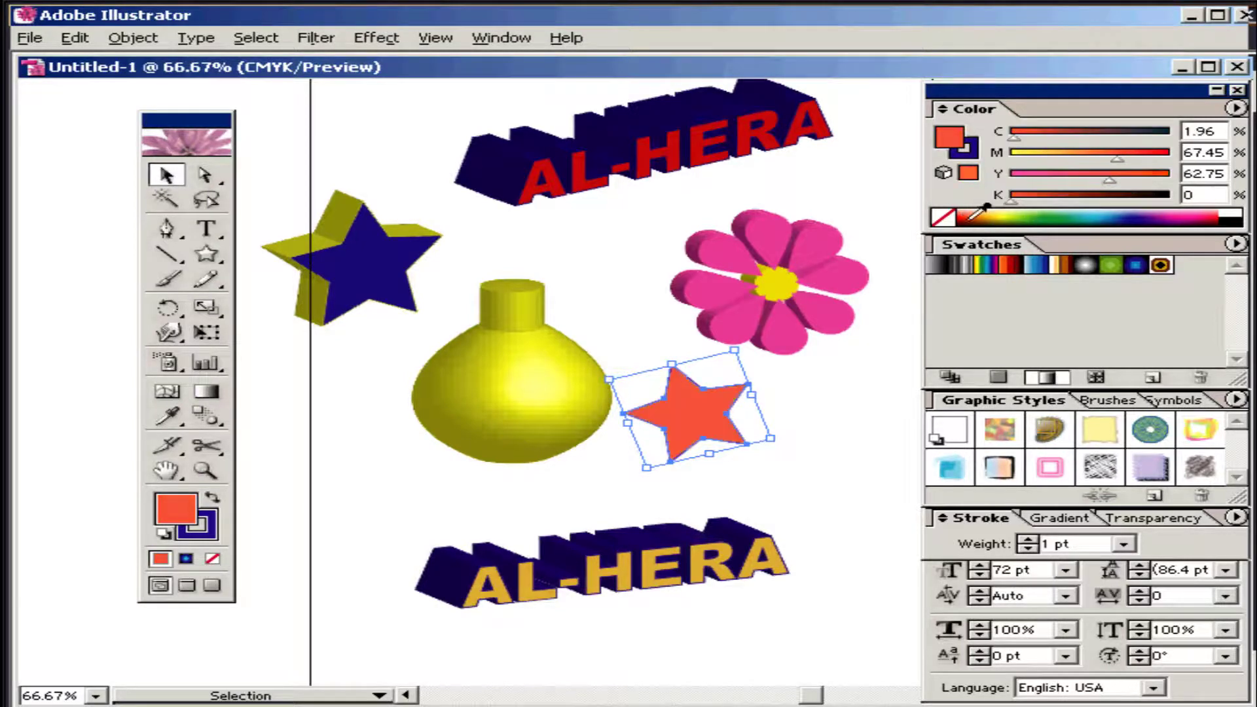
pyautogui.moveTo(971, 218); pyautogui.dragTo(966, 217)
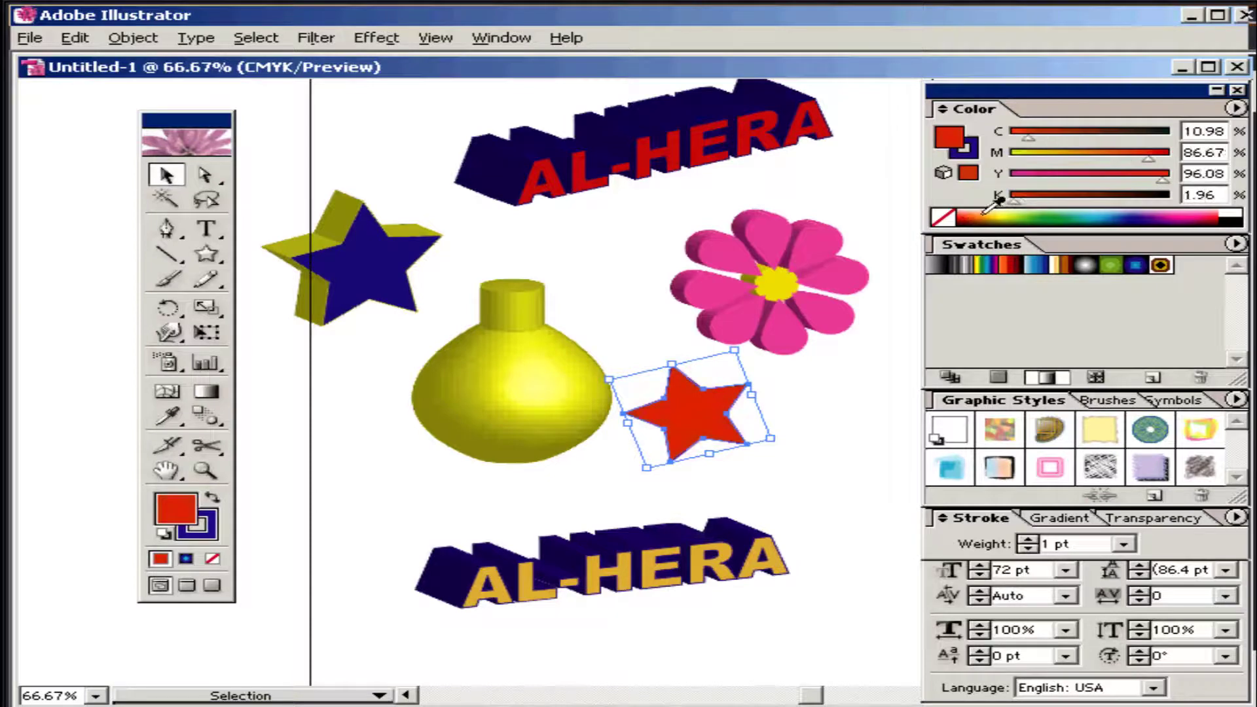
pyautogui.click(384, 37)
pyautogui.moveTo(521, 142)
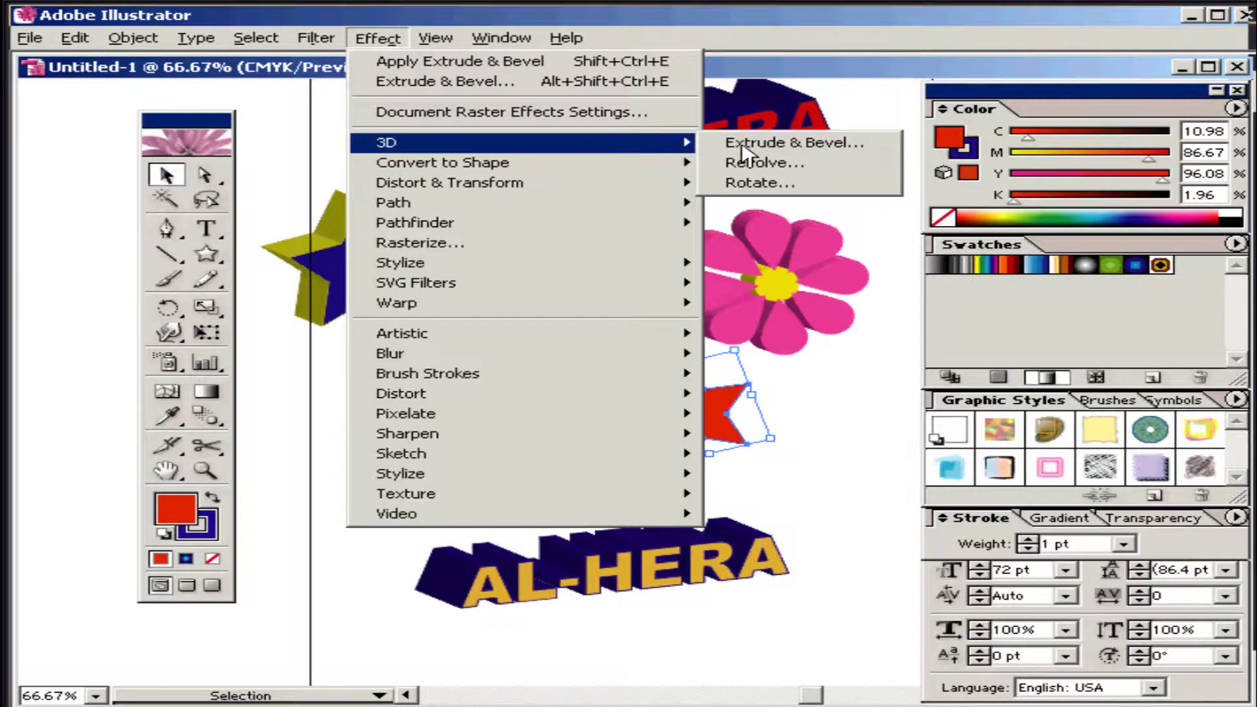
# Apply a previewed Extrude & Bevel effect to the red star, confirm, and deselect it.
pyautogui.click(774, 142)
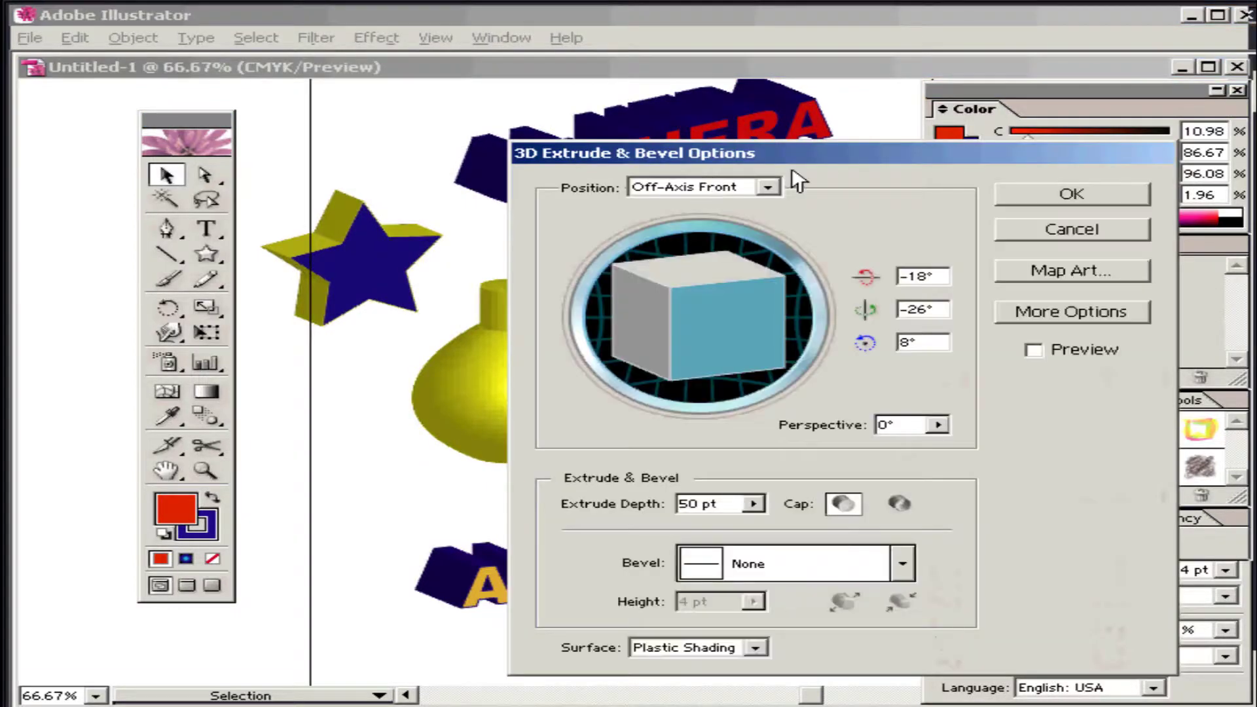
pyautogui.click(1034, 349)
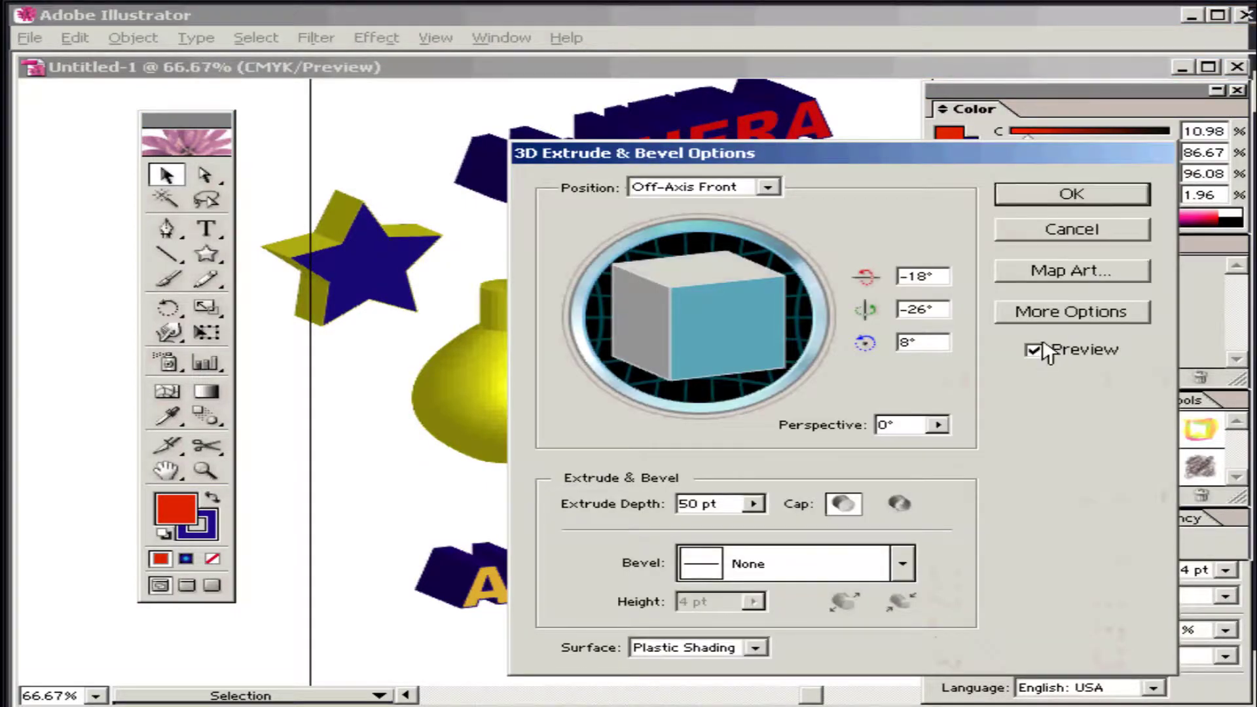
pyautogui.click(1074, 199)
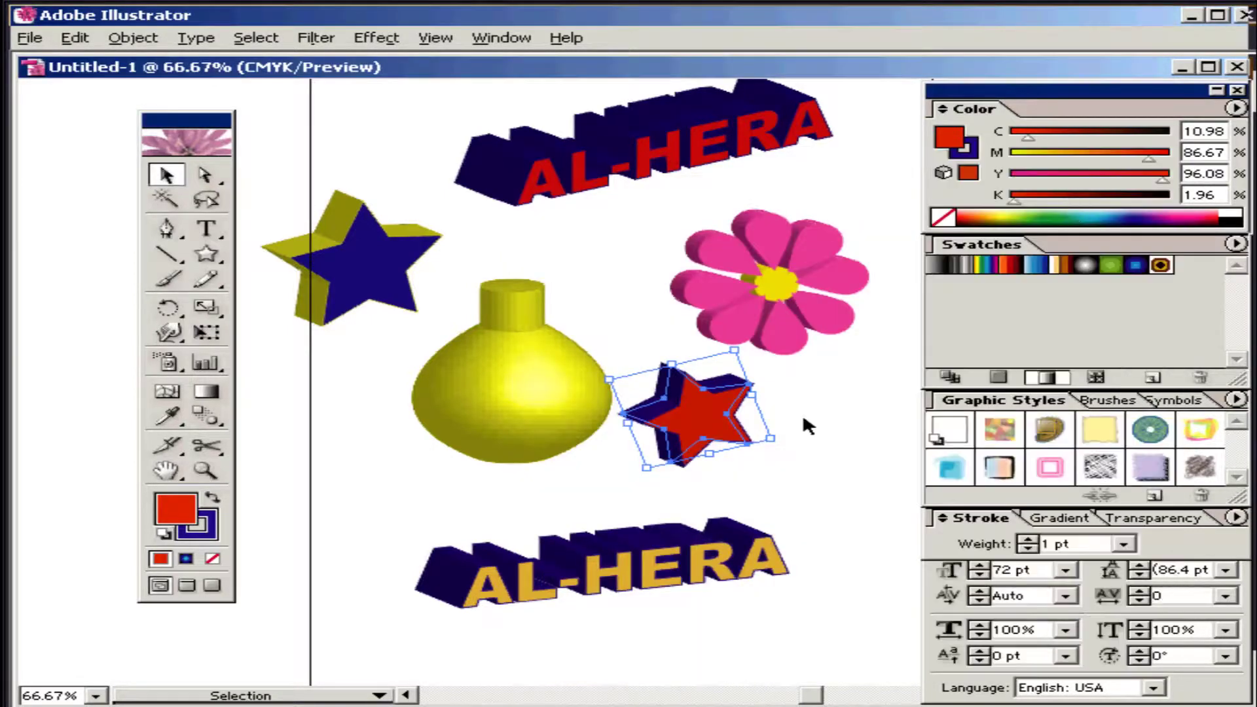
pyautogui.click(803, 419)
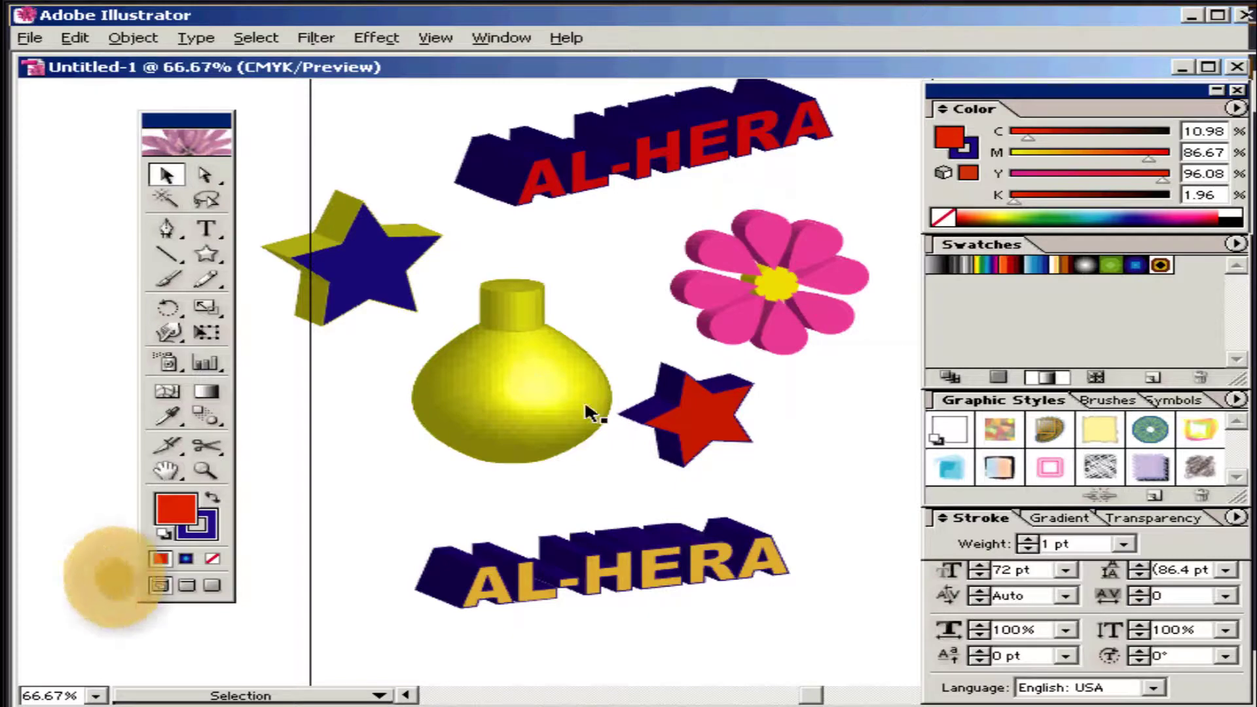
# Move the bulb up beside the yellow star and delete the red star.
pyautogui.click(534, 377)
pyautogui.moveTo(535, 378); pyautogui.dragTo(677, 430)
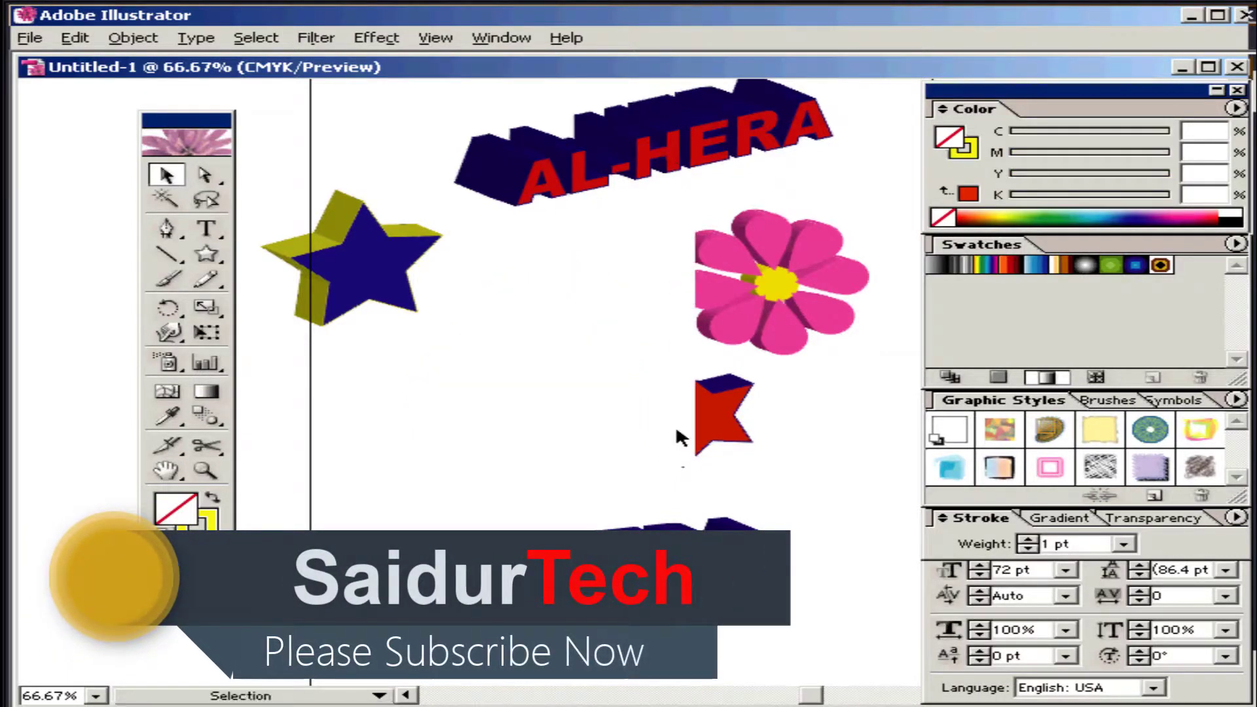
pyautogui.click(715, 432)
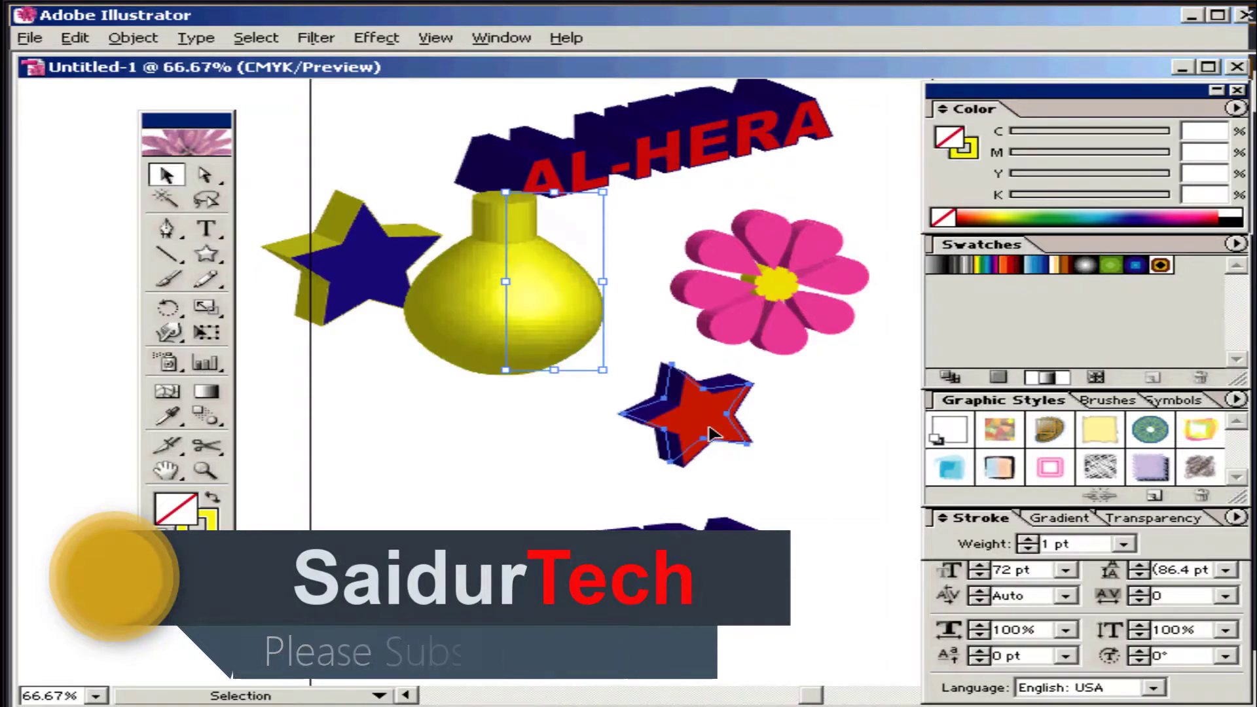
pyautogui.press('Delete')
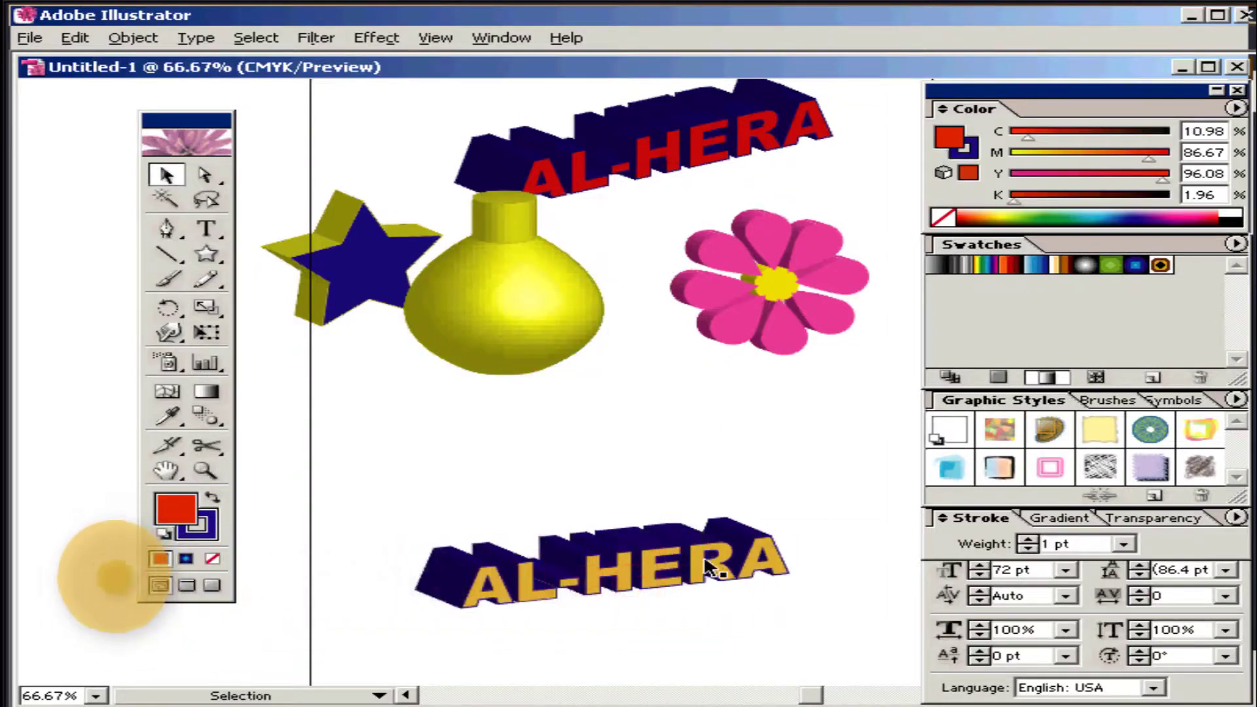
# Move the lower AL-HERA text down to the bottom of the page.
pyautogui.click(759, 589)
pyautogui.moveTo(757, 609); pyautogui.dragTo(818, 688)
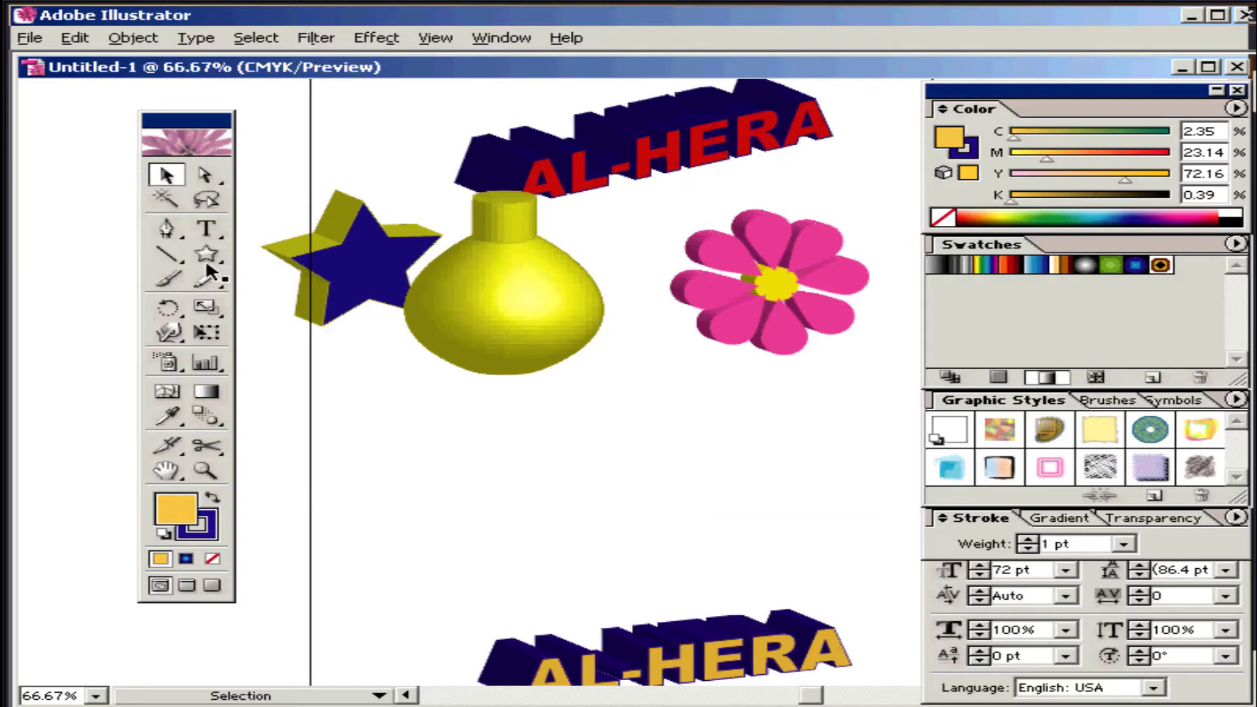
pyautogui.click(168, 229)
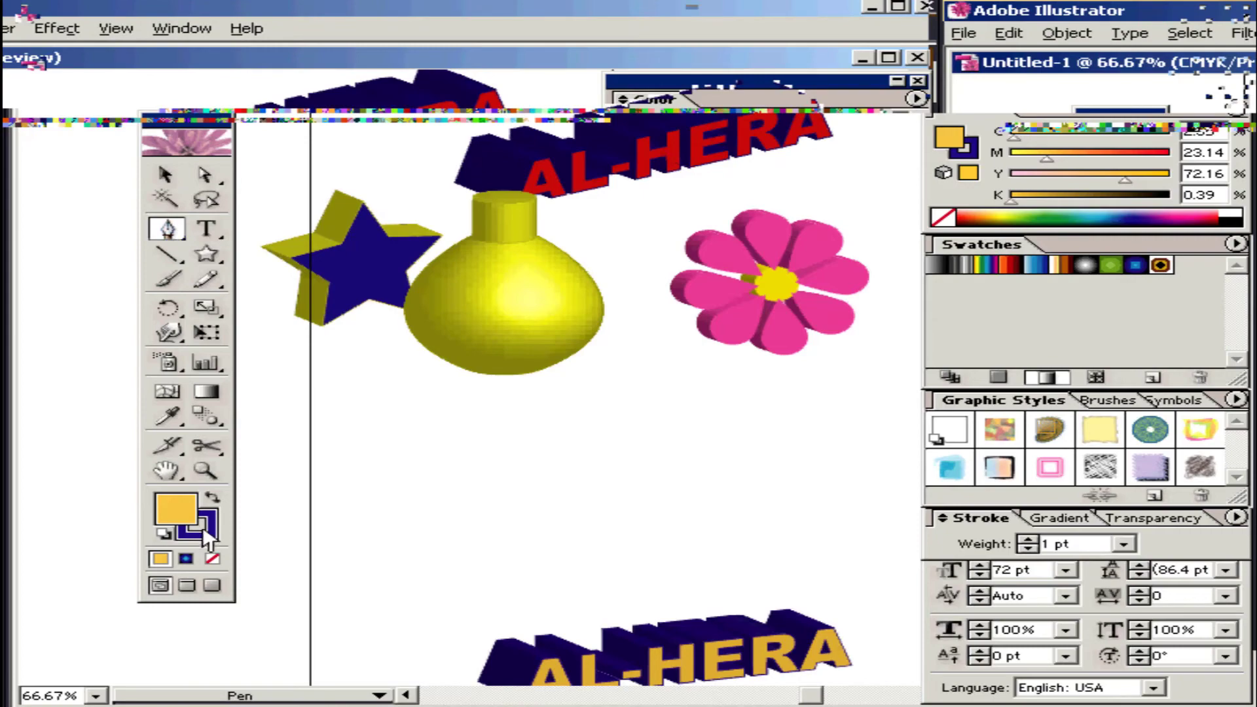